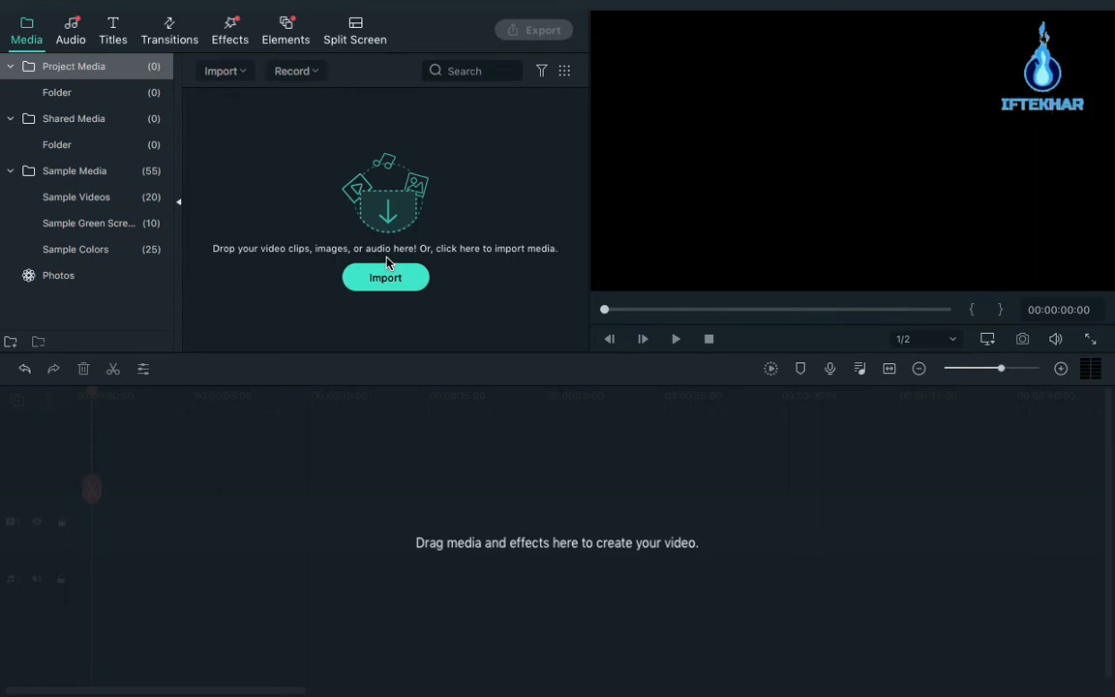
mouse_move(508, 8)
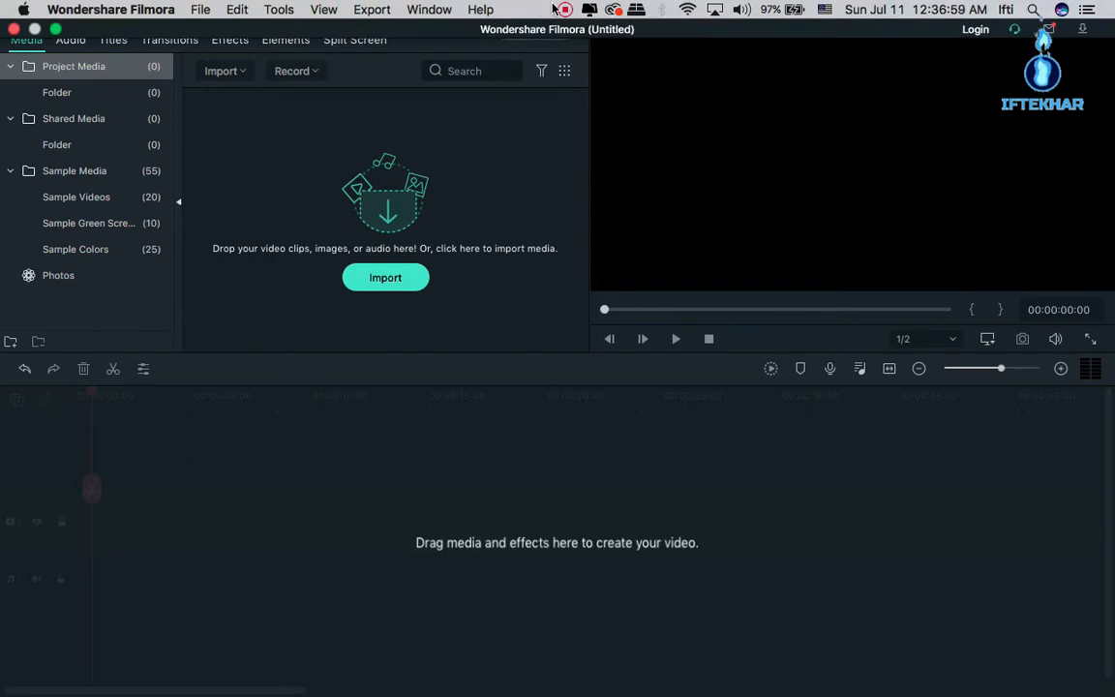
left_click(564, 9)
left_click(565, 64)
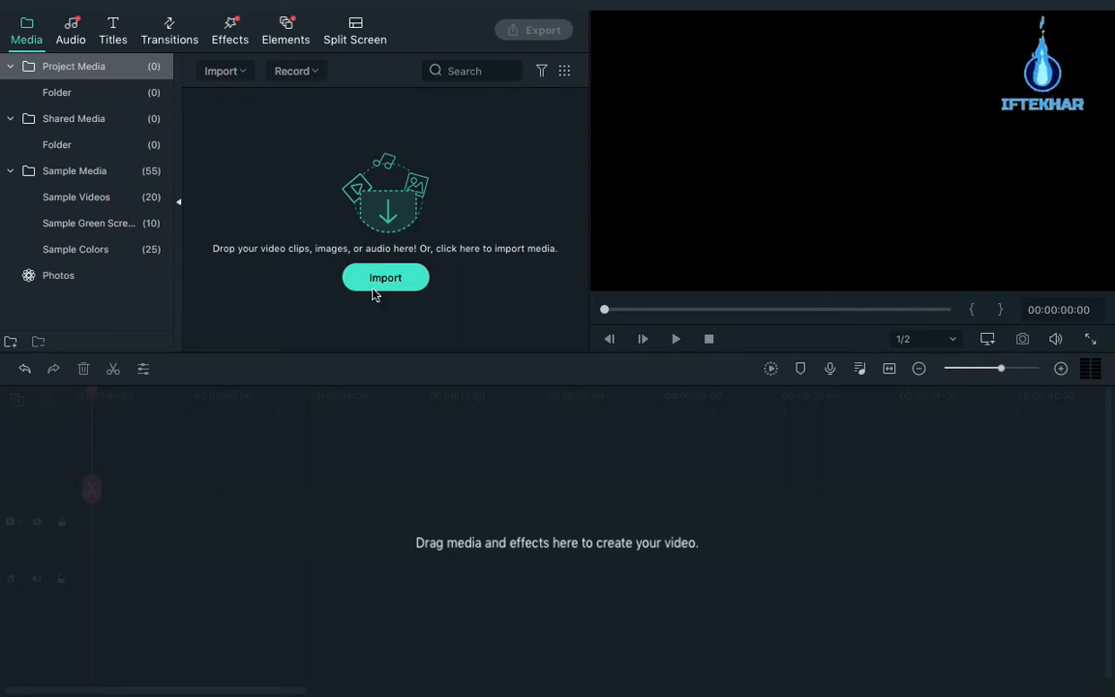
- Import the Indian Music (No Copyright) MP3 from the Desktop folder and place it at the start of audio track 1
left_click(375, 287)
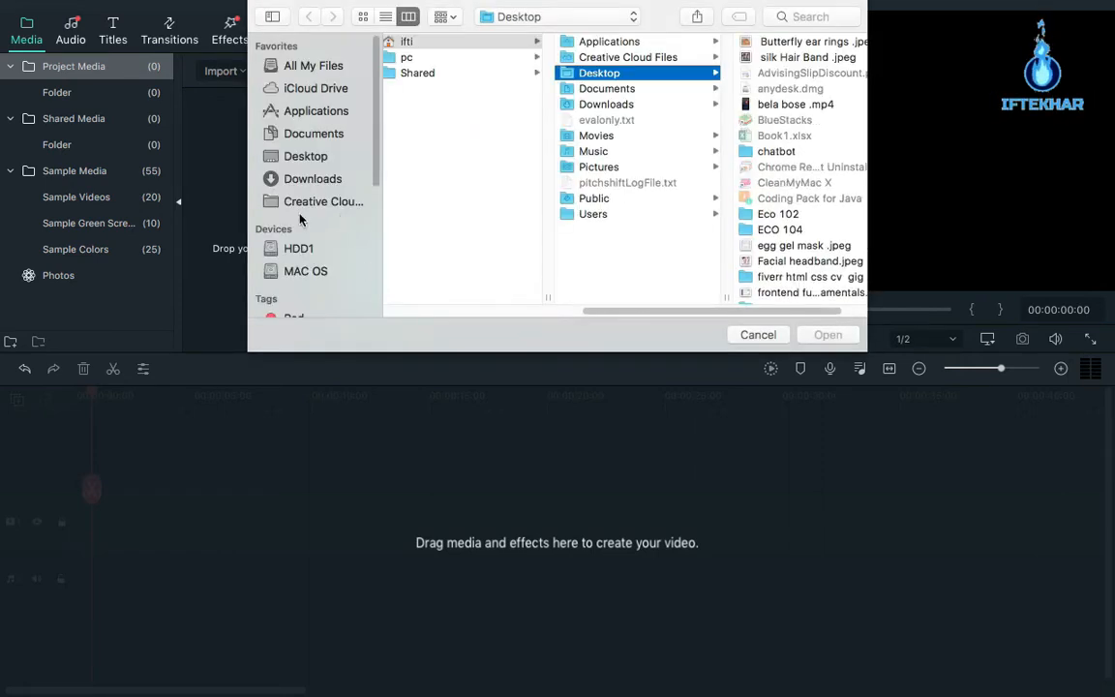
left_click(317, 180)
left_click(308, 159)
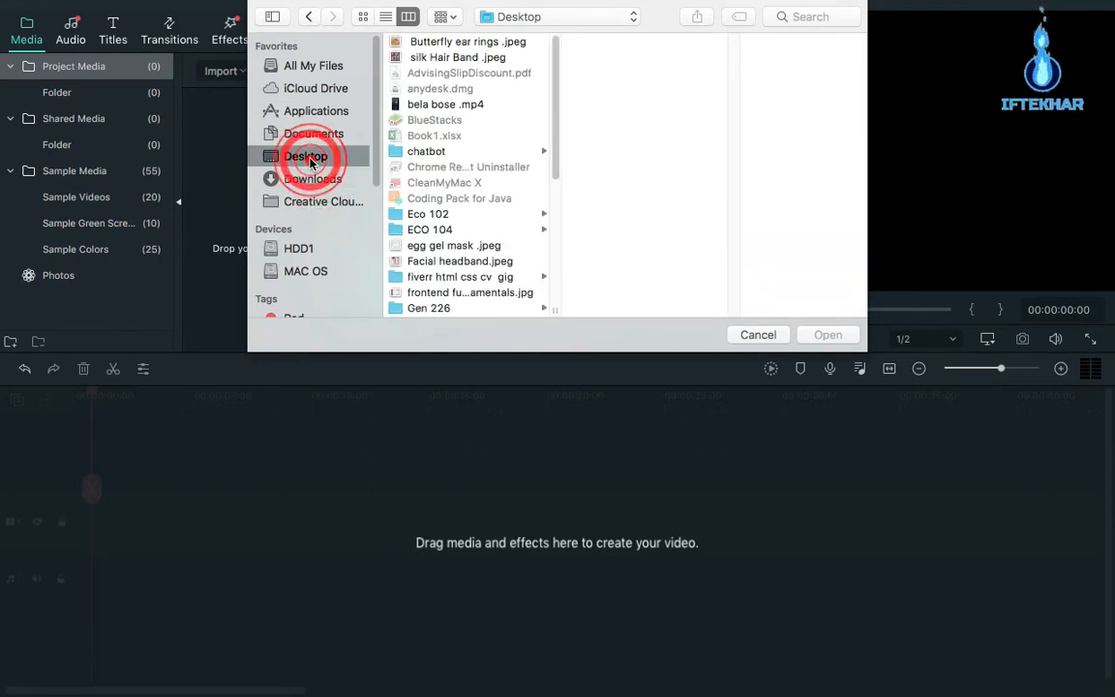
scroll(433, 107, "down", 5)
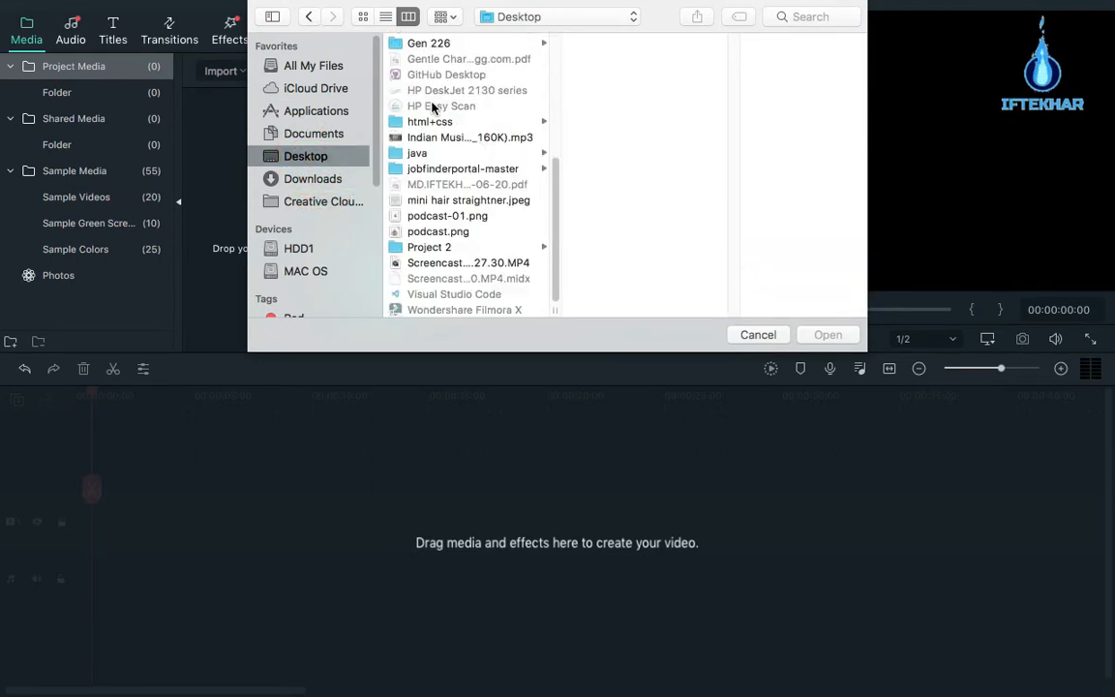
left_click(447, 138)
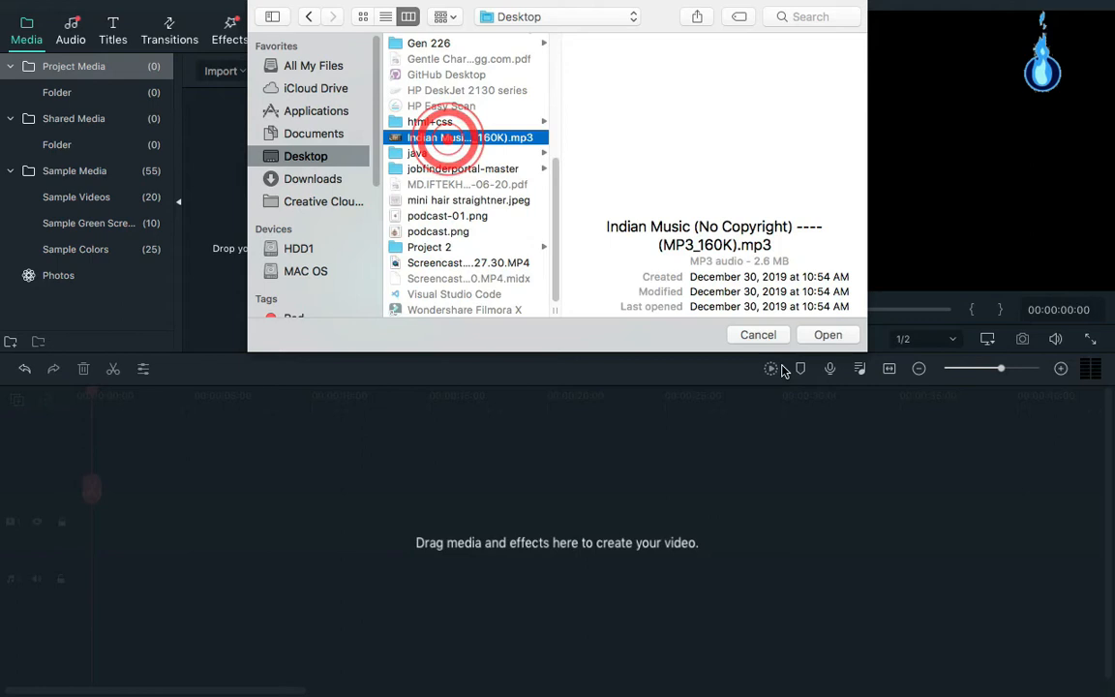
left_click(834, 334)
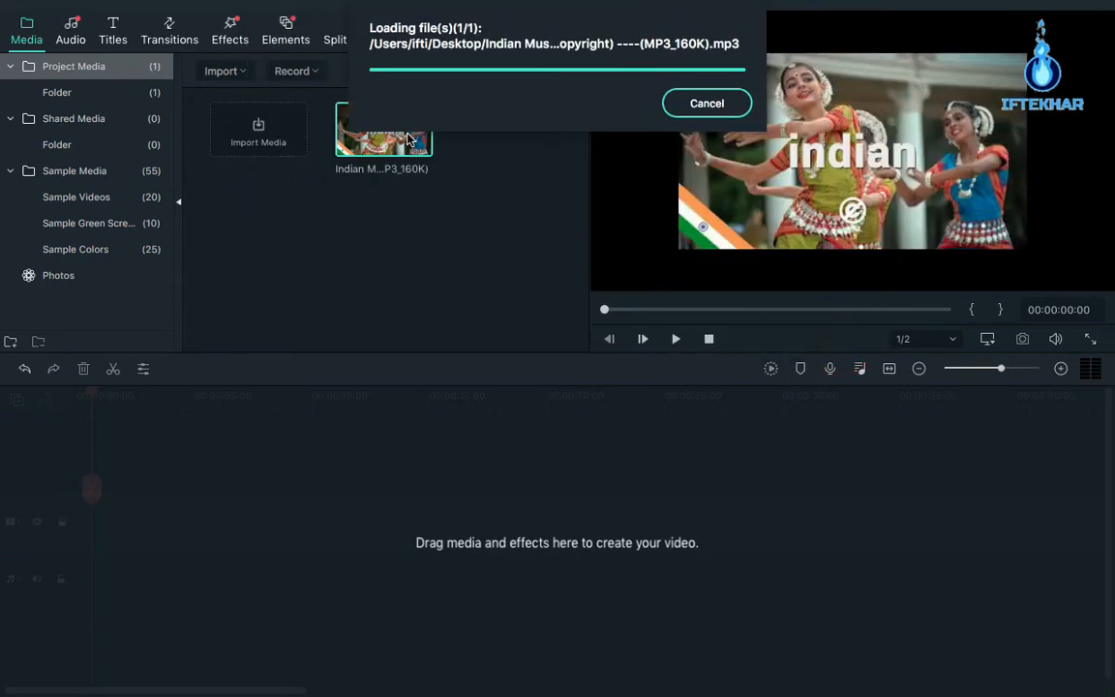
left_click_drag(394, 150, 78, 549)
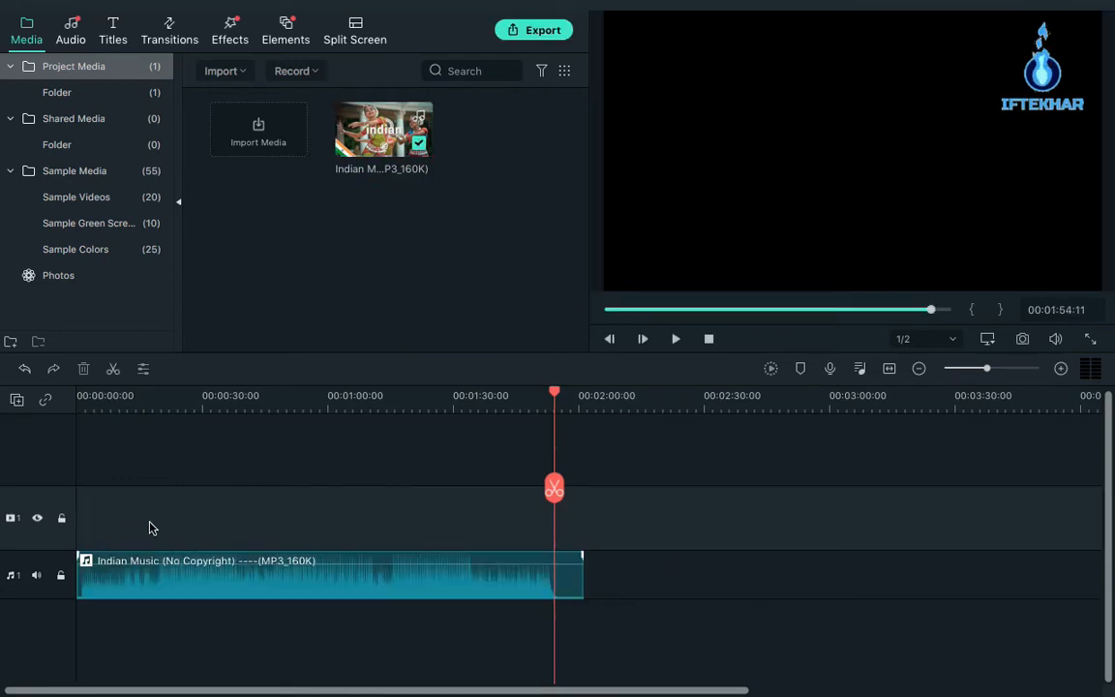
- Move the playhead to 00:00:20:00
left_click(132, 400)
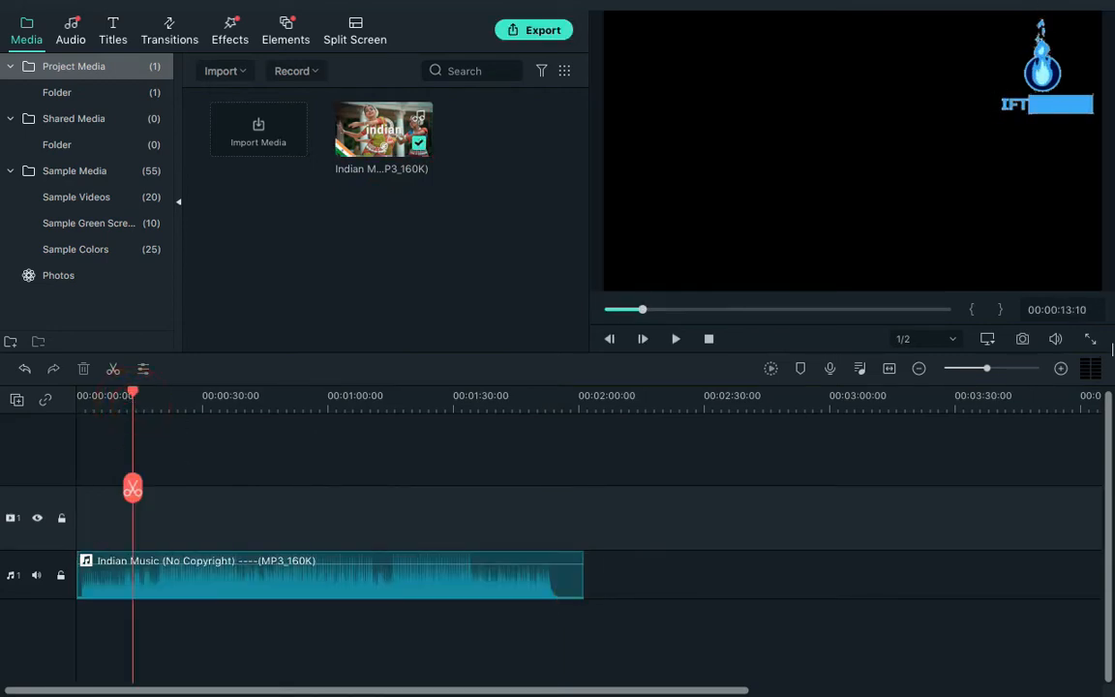
left_click(1077, 309)
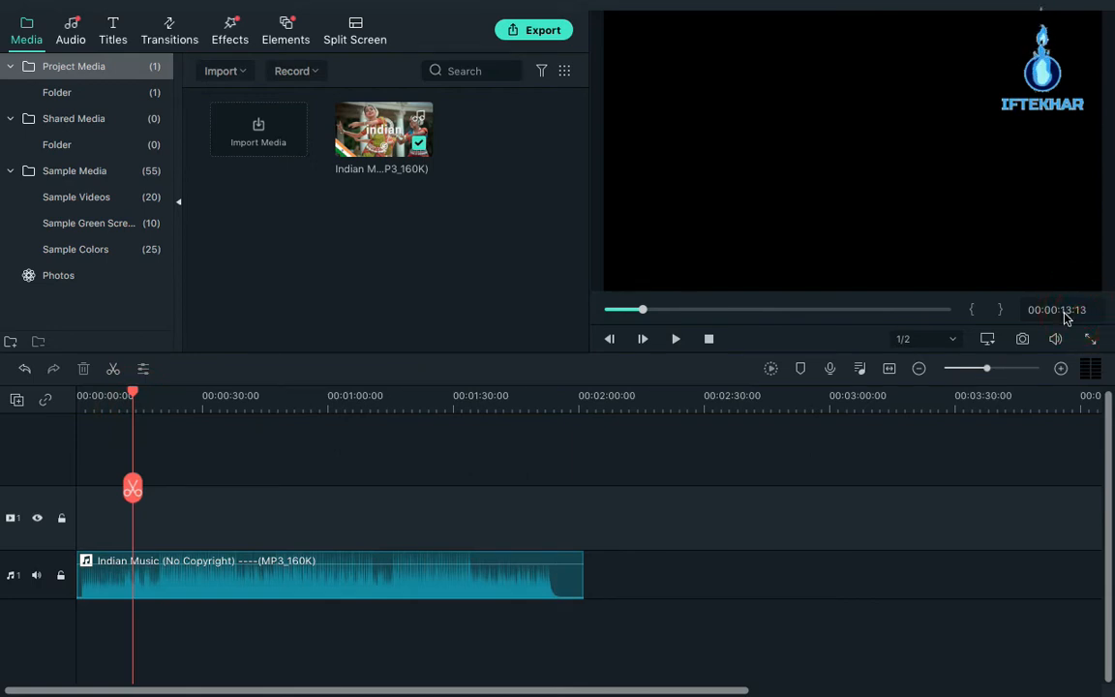
left_click(1084, 311)
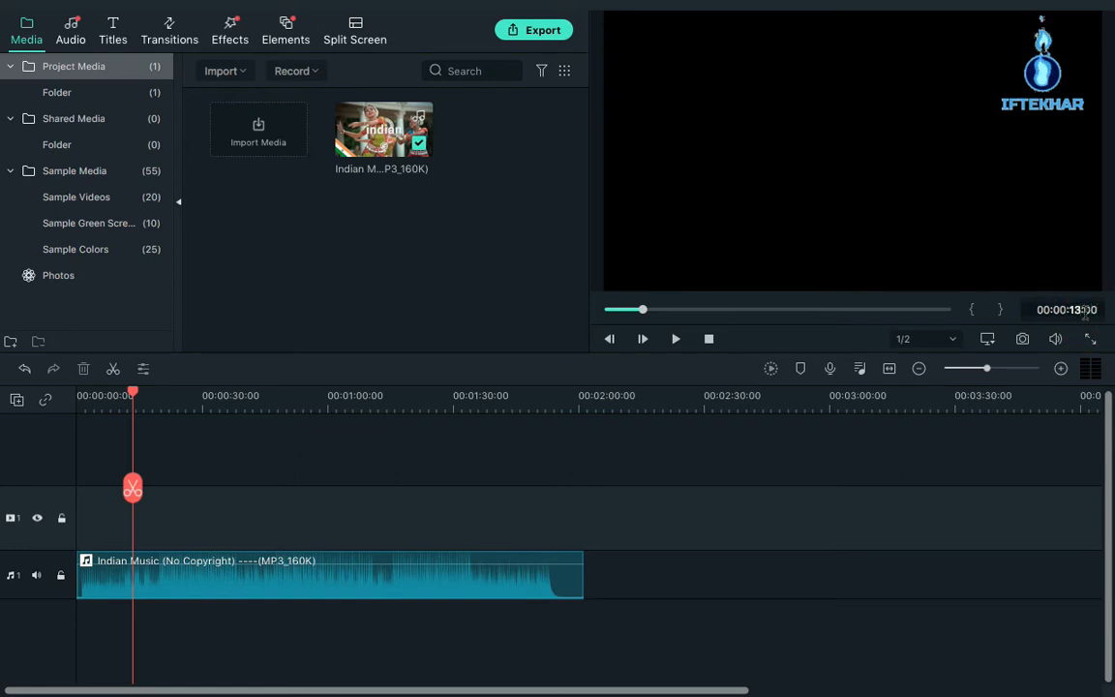
type("20")
key("Return")
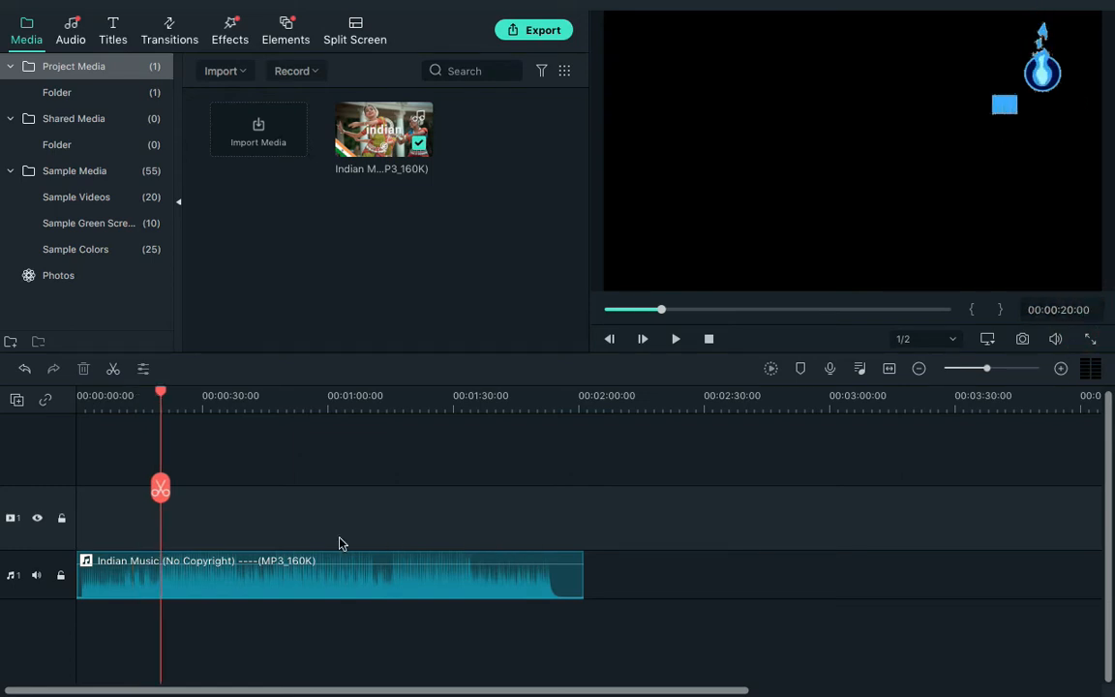
- Play the music clip from its start, split it at 00:00:01:06 where the sound begins, and ripple-delete the silent opening
left_click(281, 585)
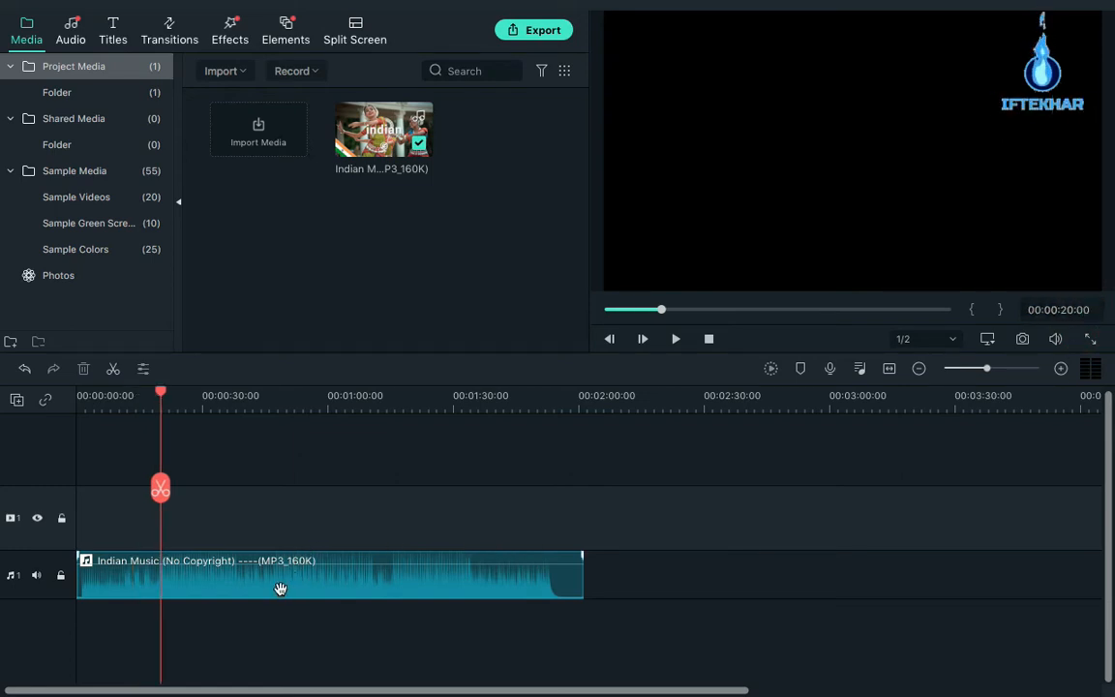
left_click(889, 368)
left_click(78, 395)
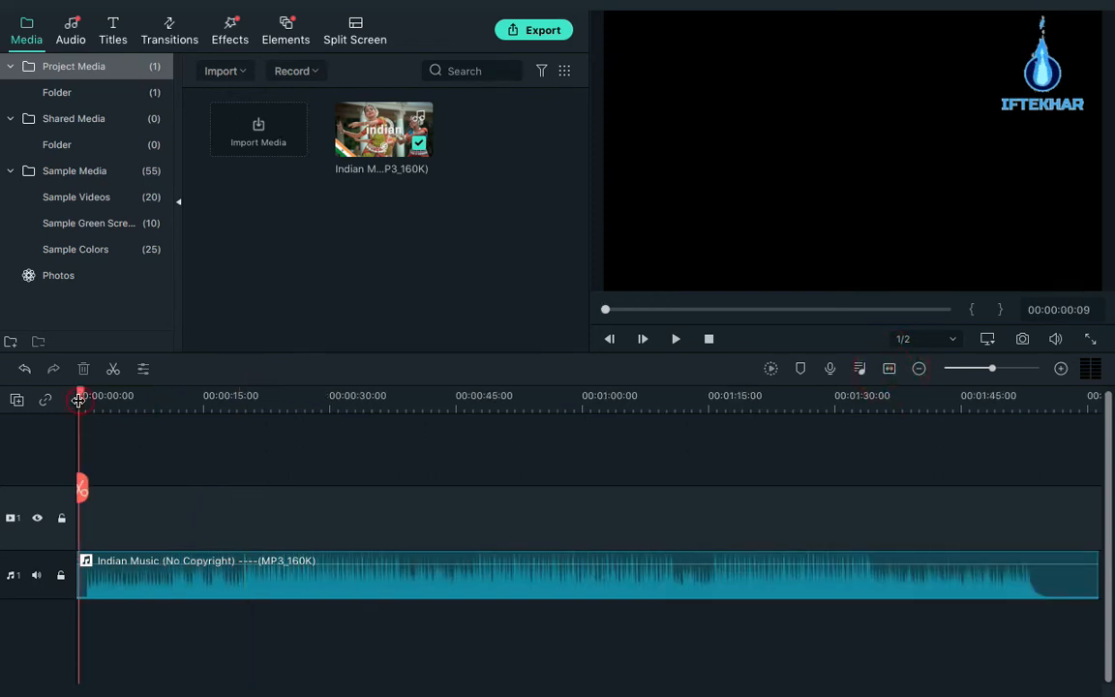
key("space")
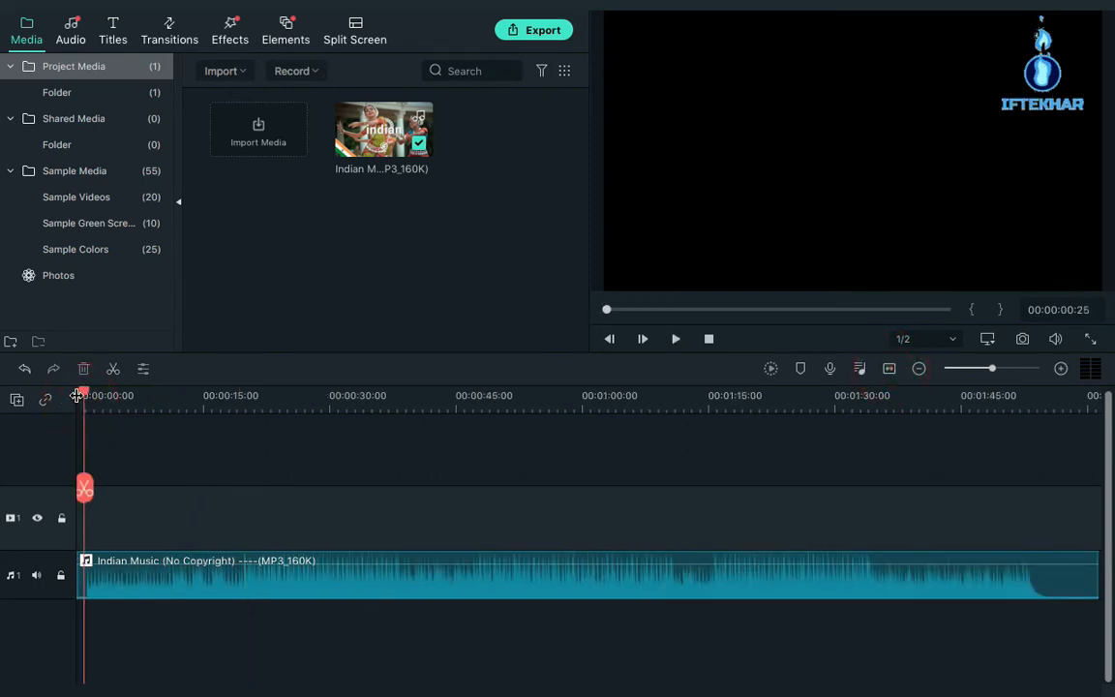
key("space")
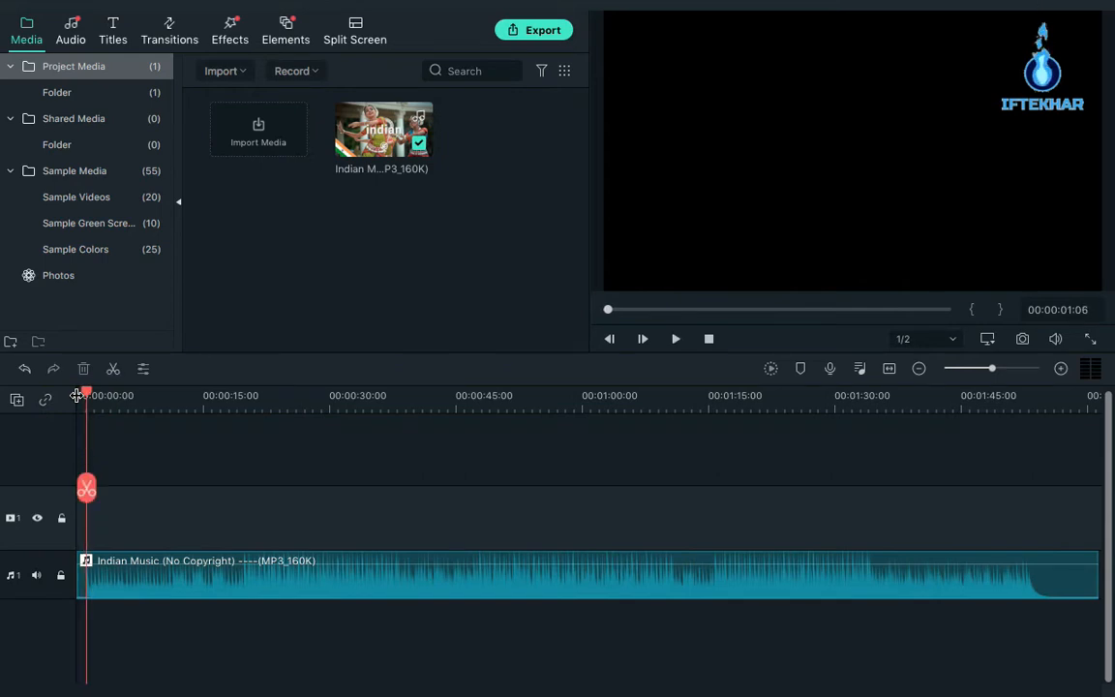
left_click(80, 583)
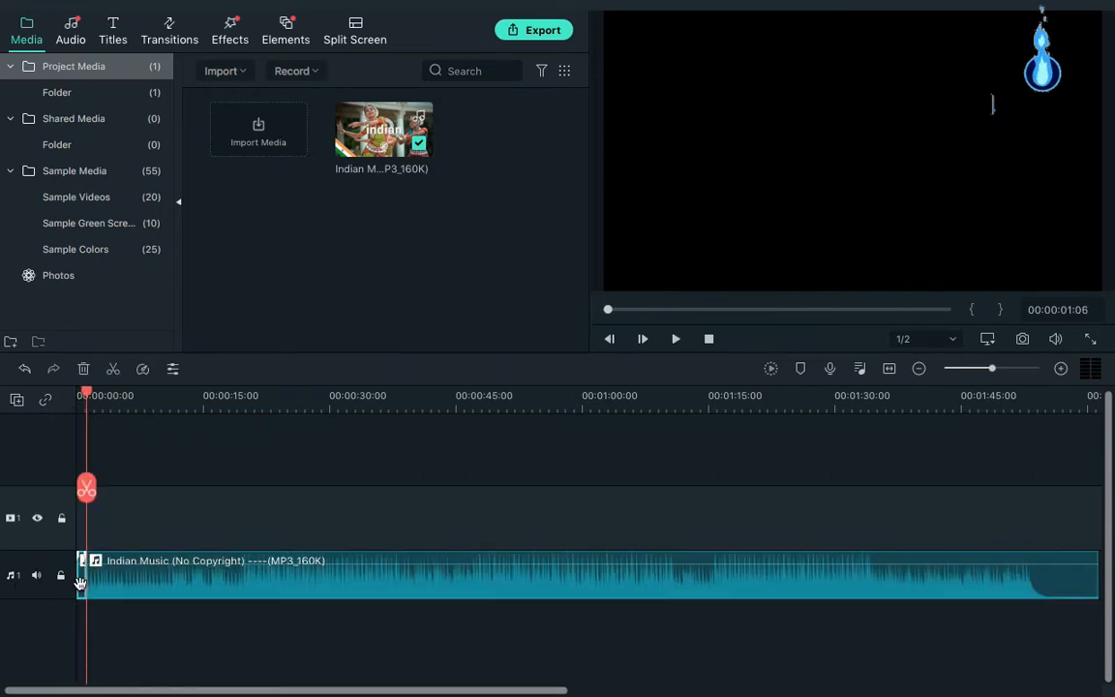
left_click(295, 472)
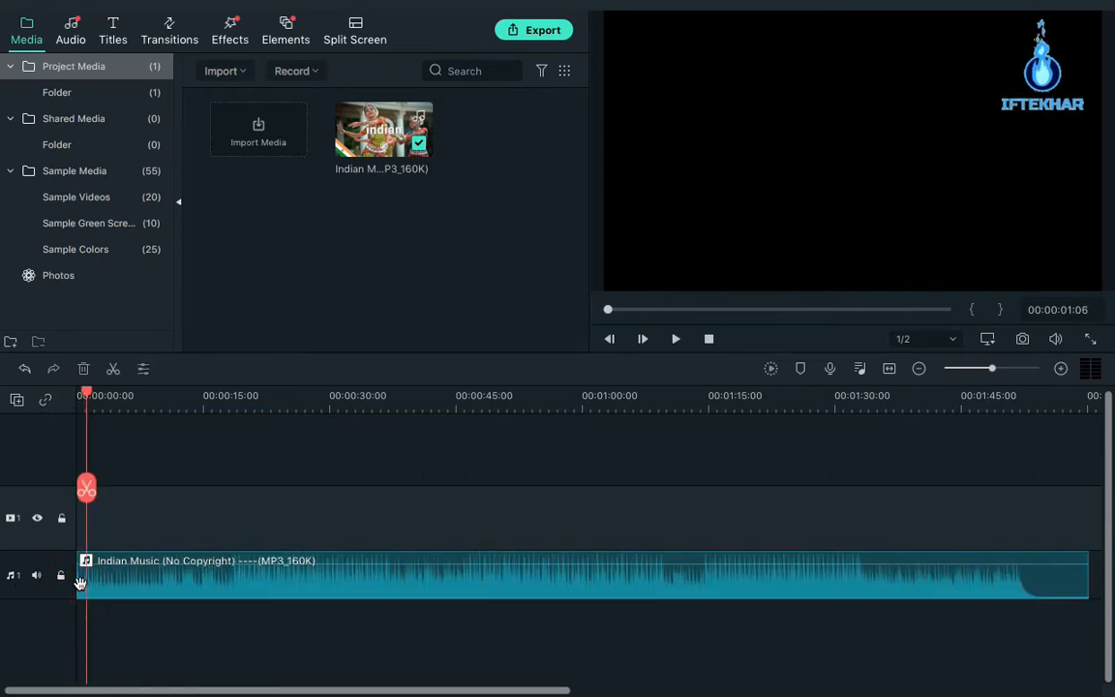
- Split the music clip at 00:00:20:00 and delete everything after that point
left_click(1087, 310)
key("BackSpace")
key("BackSpace")
type("20")
key("Return")
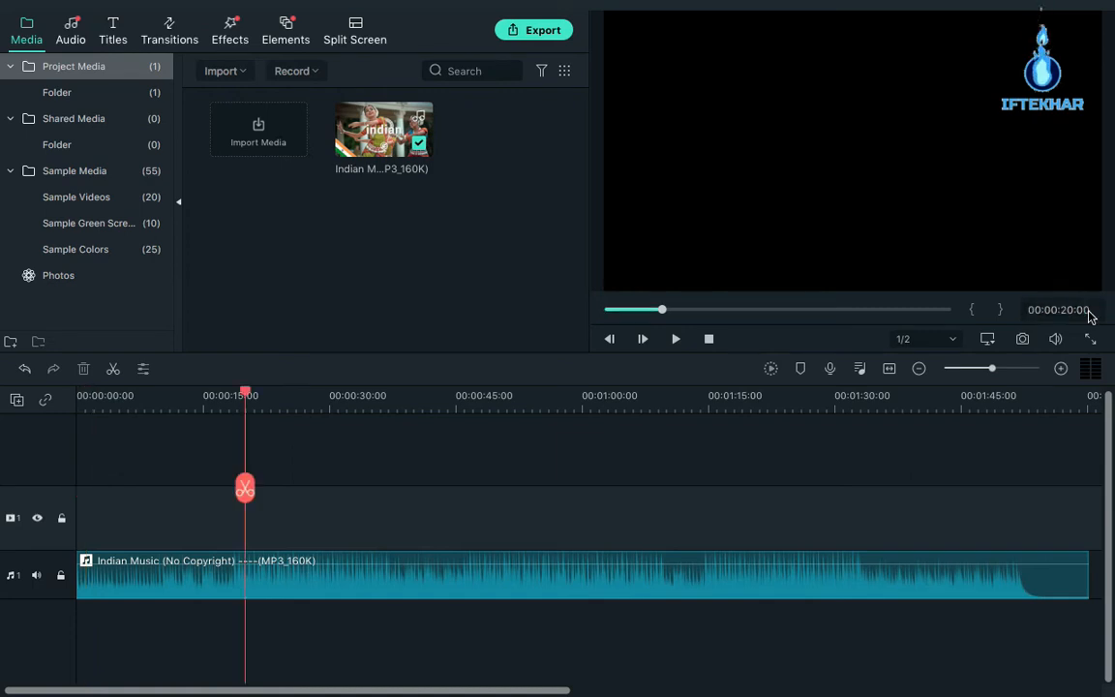
key("ctrl+b")
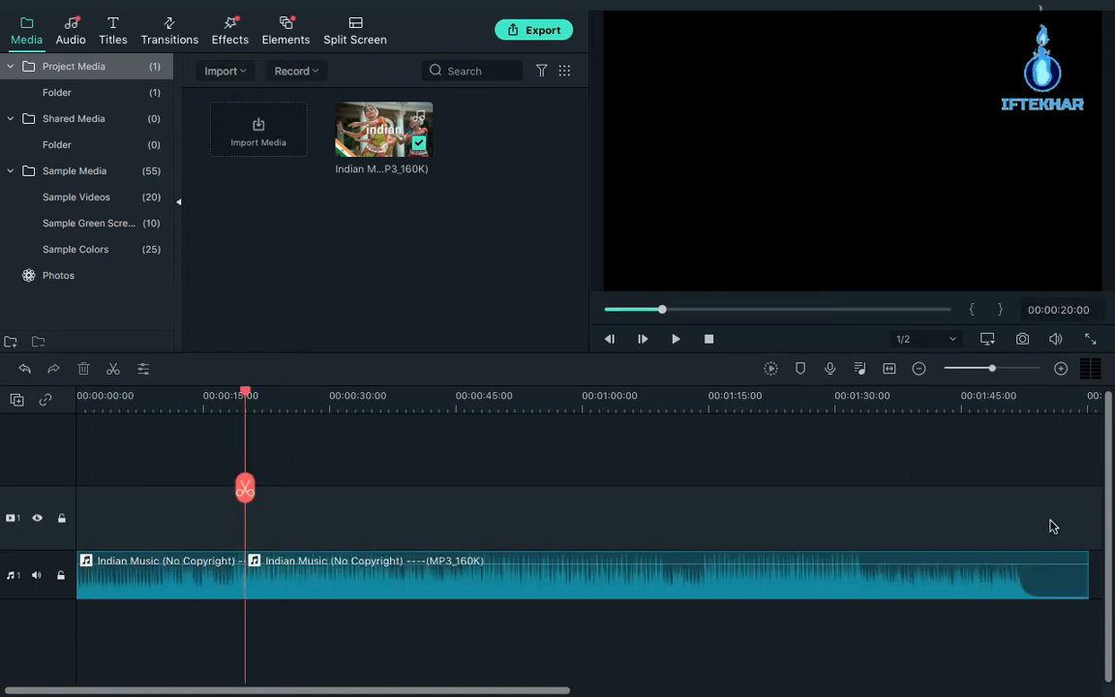
left_click(686, 592)
key("Delete")
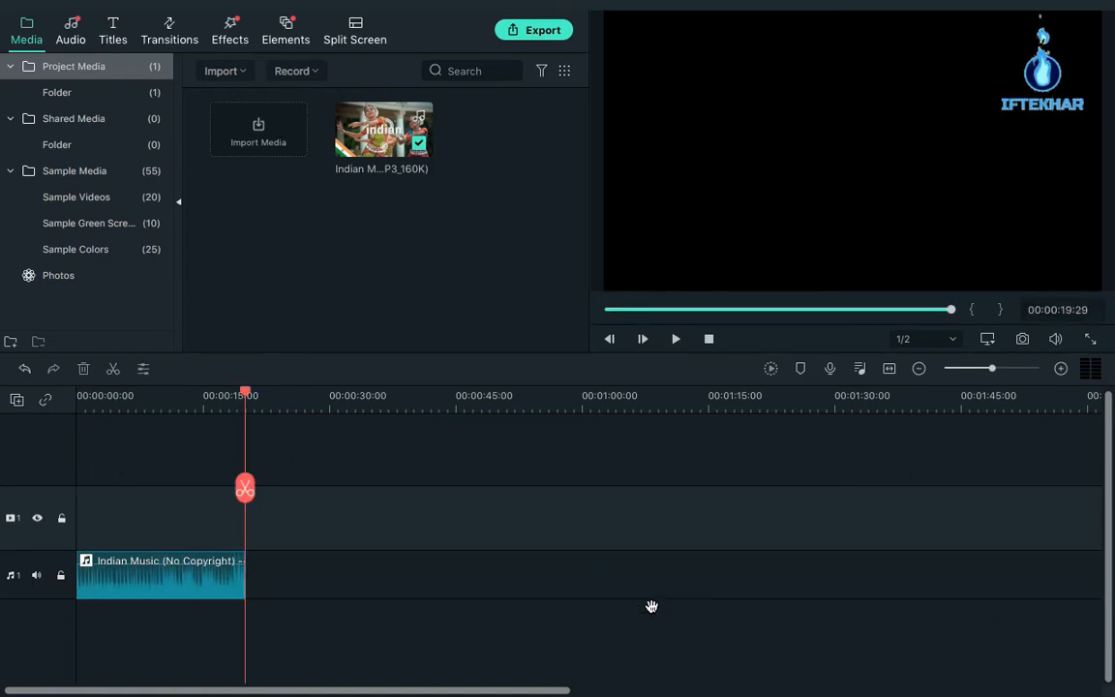
- Duplicate the 20-second music clip and place the copy at the start of audio track 2, beneath the original
left_click(203, 577)
left_click(203, 577)
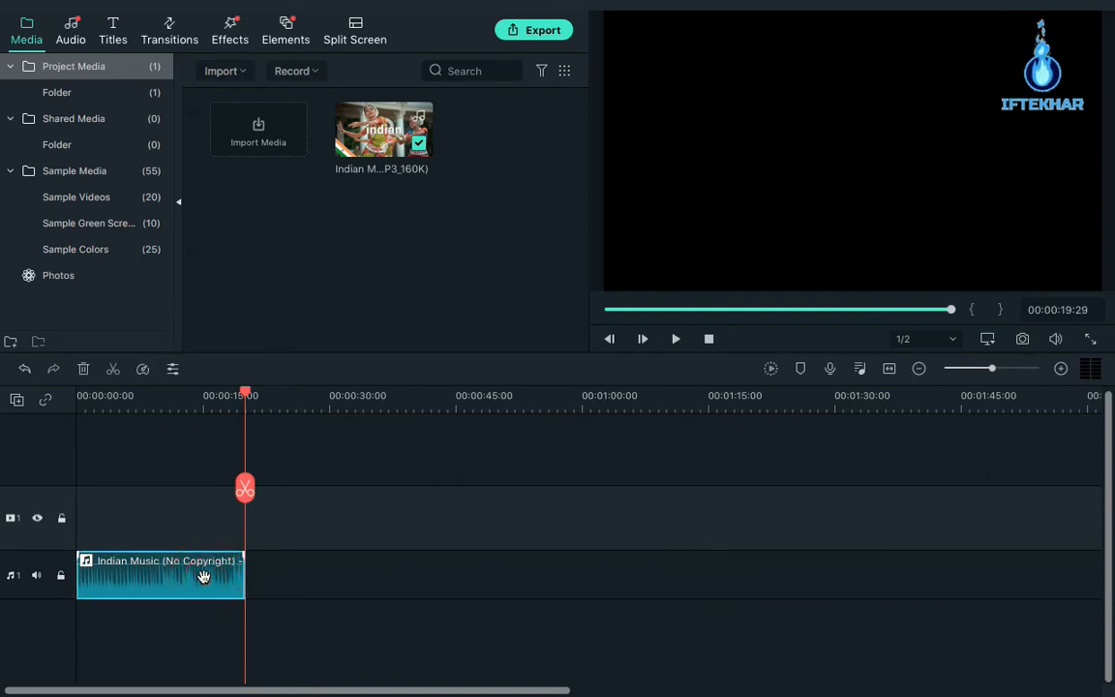
key("ctrl+v")
left_click_drag(281, 576, 112, 605)
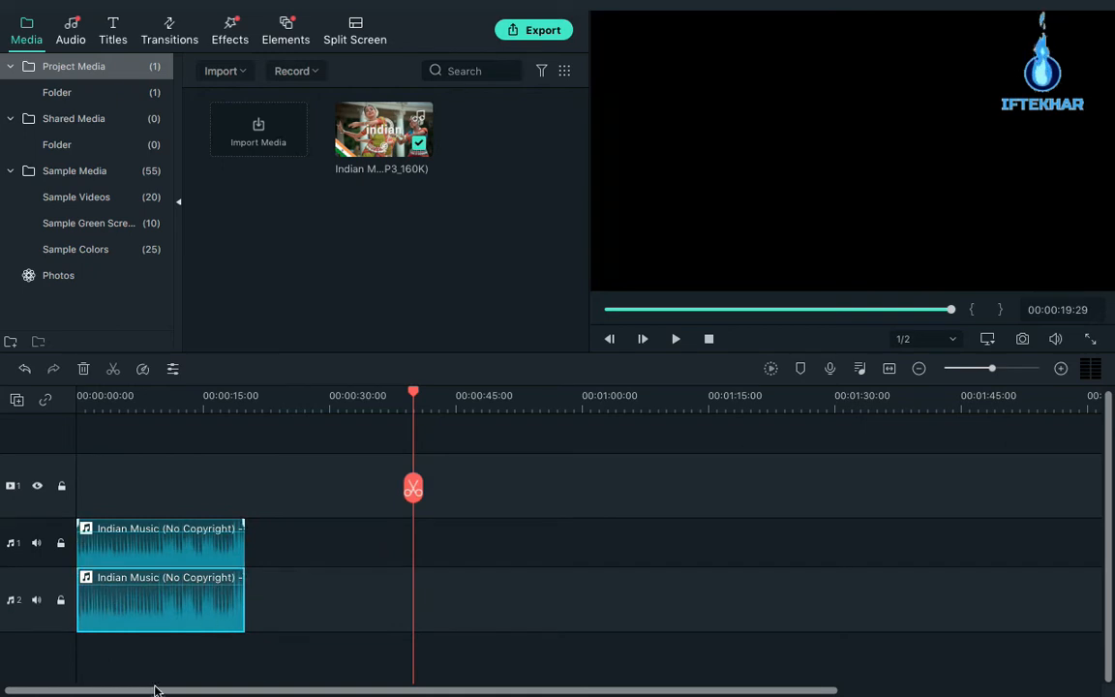
- Split the track 2 clip at 5 seconds, and split the clips on both audio tracks at 10 and 15 seconds
left_click(887, 370)
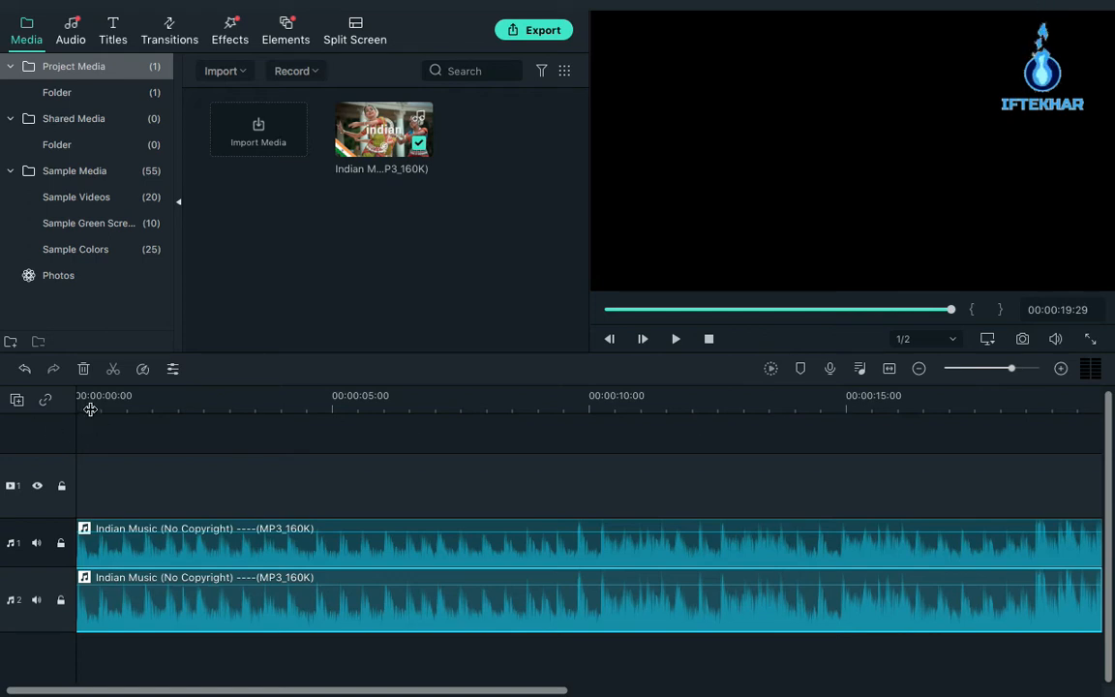
left_click(331, 399)
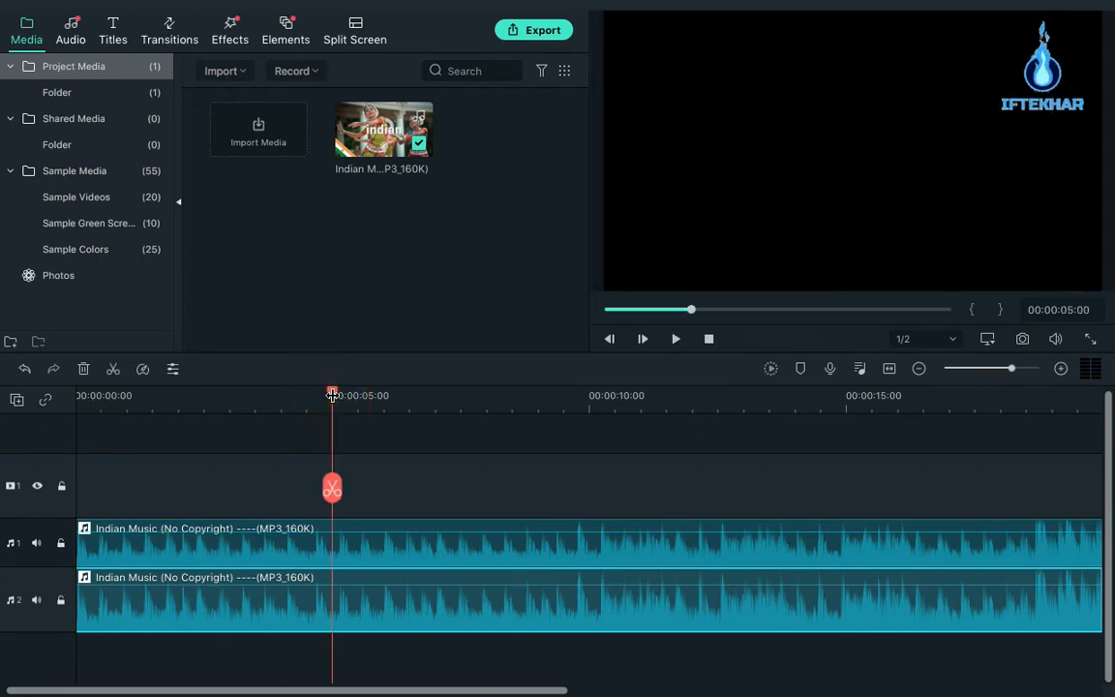
key("ctrl+b")
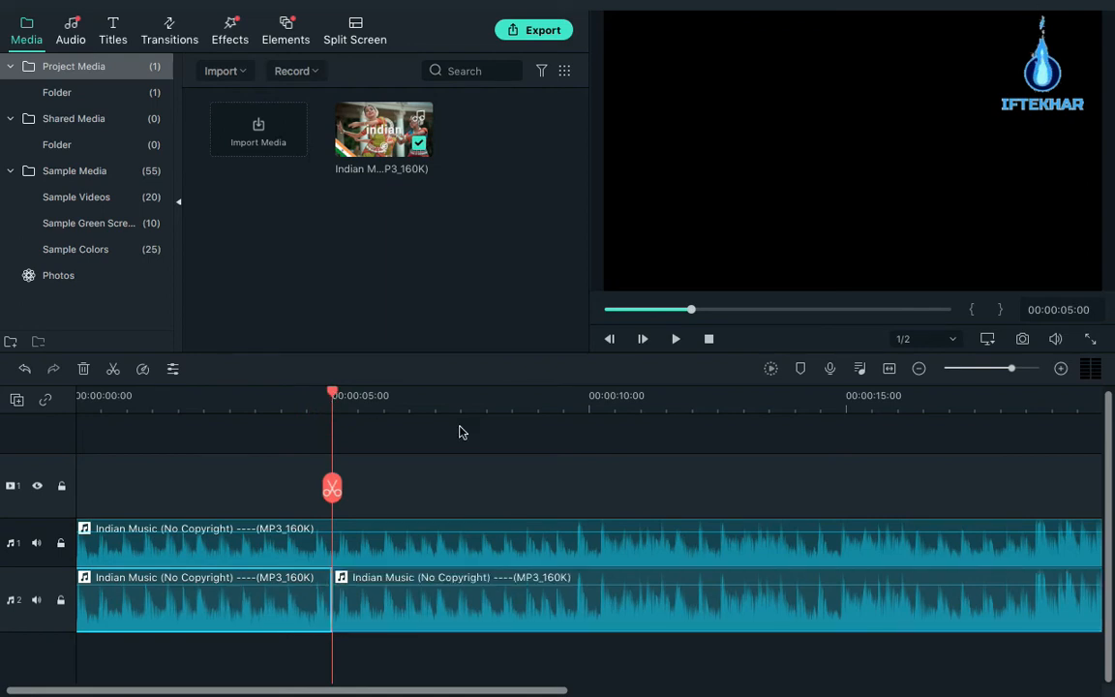
left_click(589, 399)
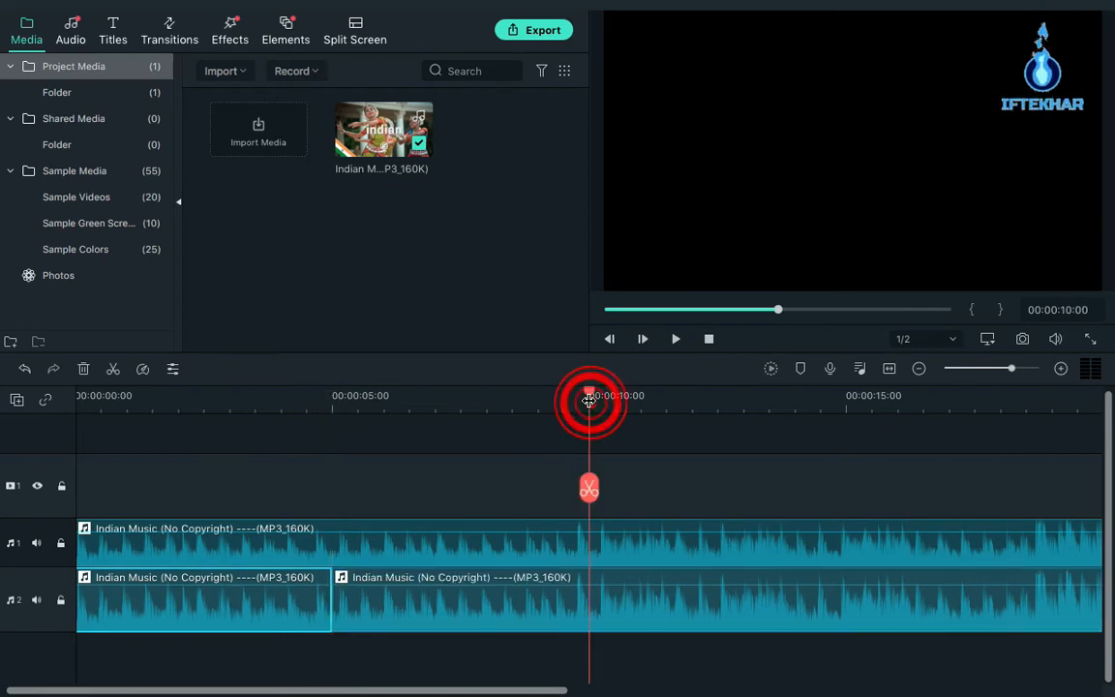
key("ctrl+b")
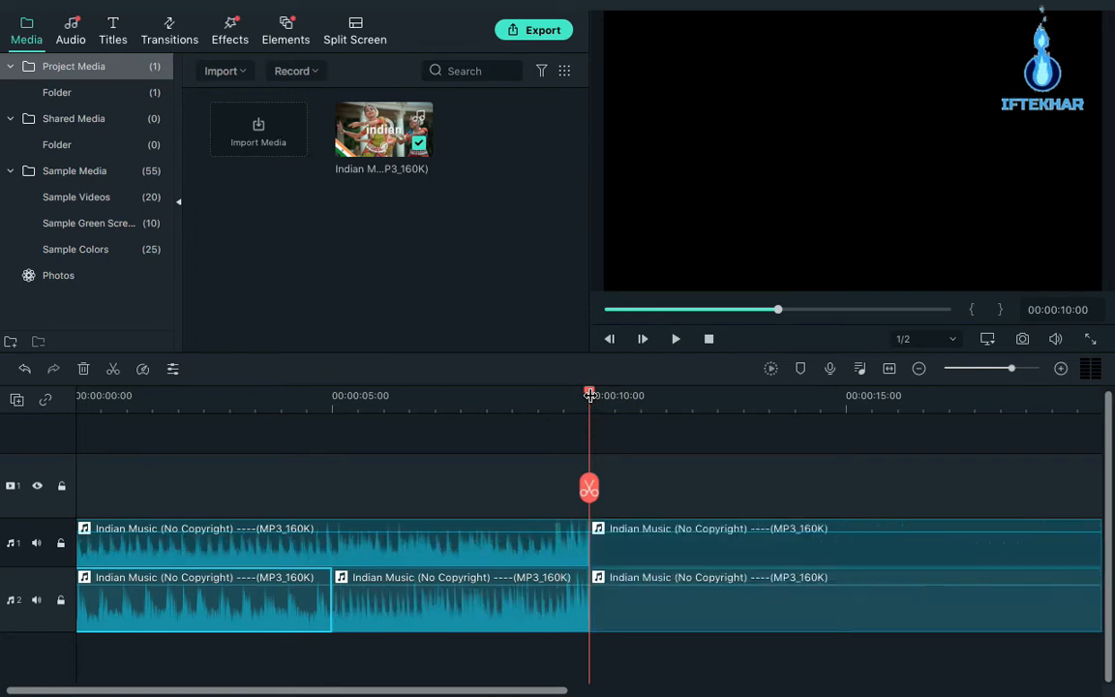
left_click(846, 397)
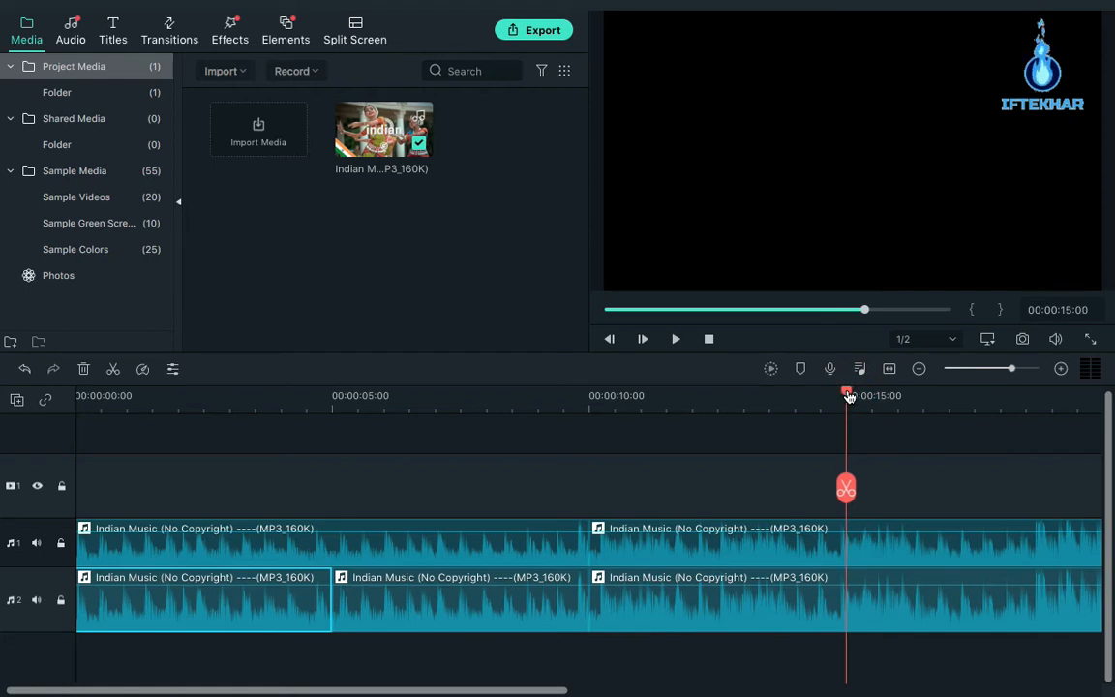
key("ctrl+b")
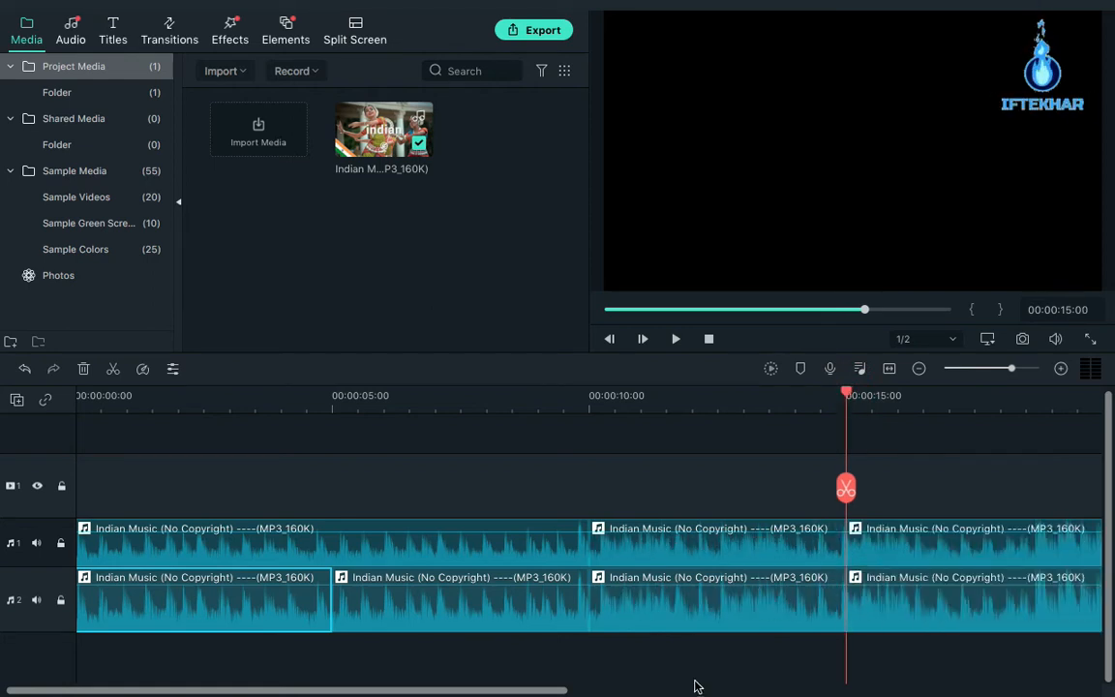
left_click(224, 547)
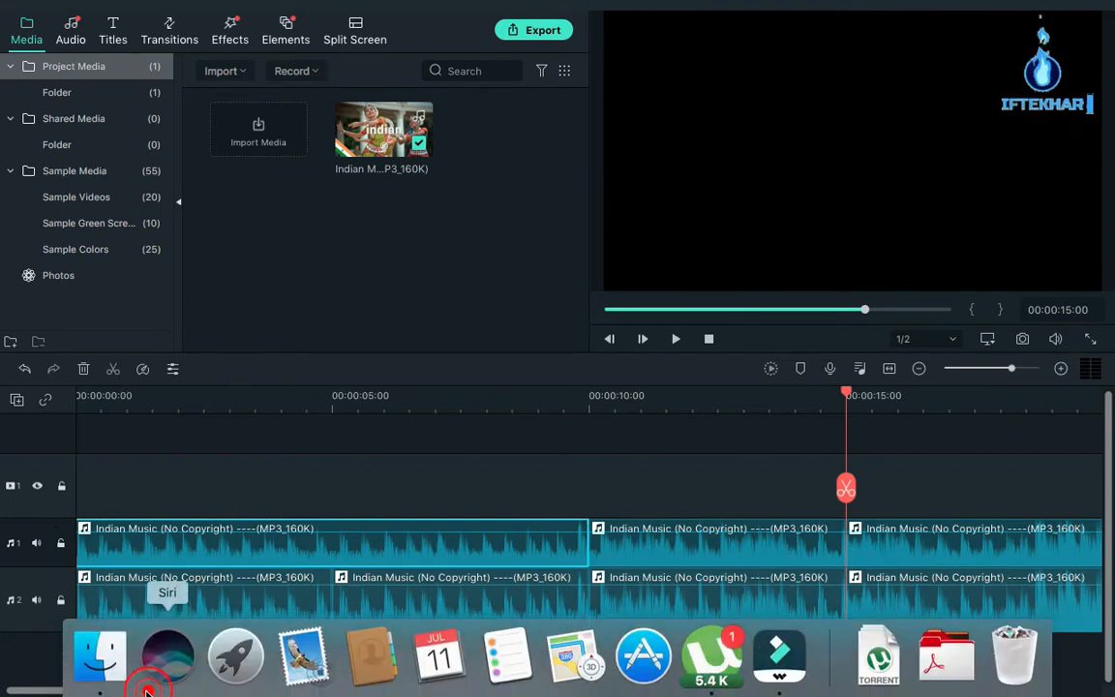
left_click(147, 691)
left_click(206, 458)
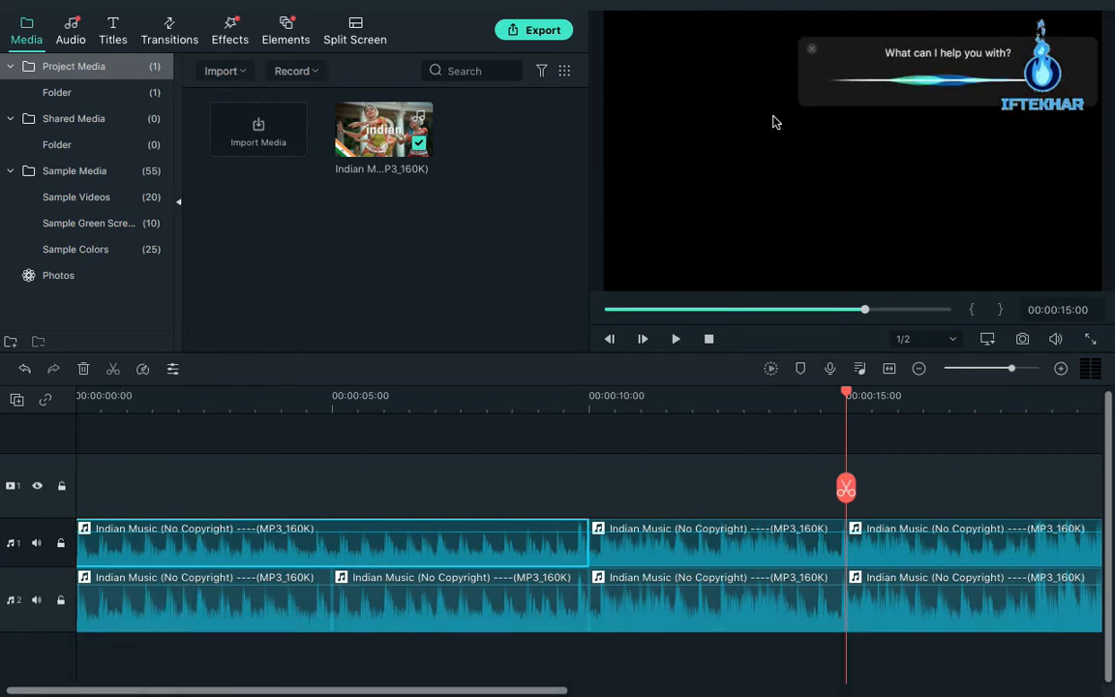
left_click(812, 52)
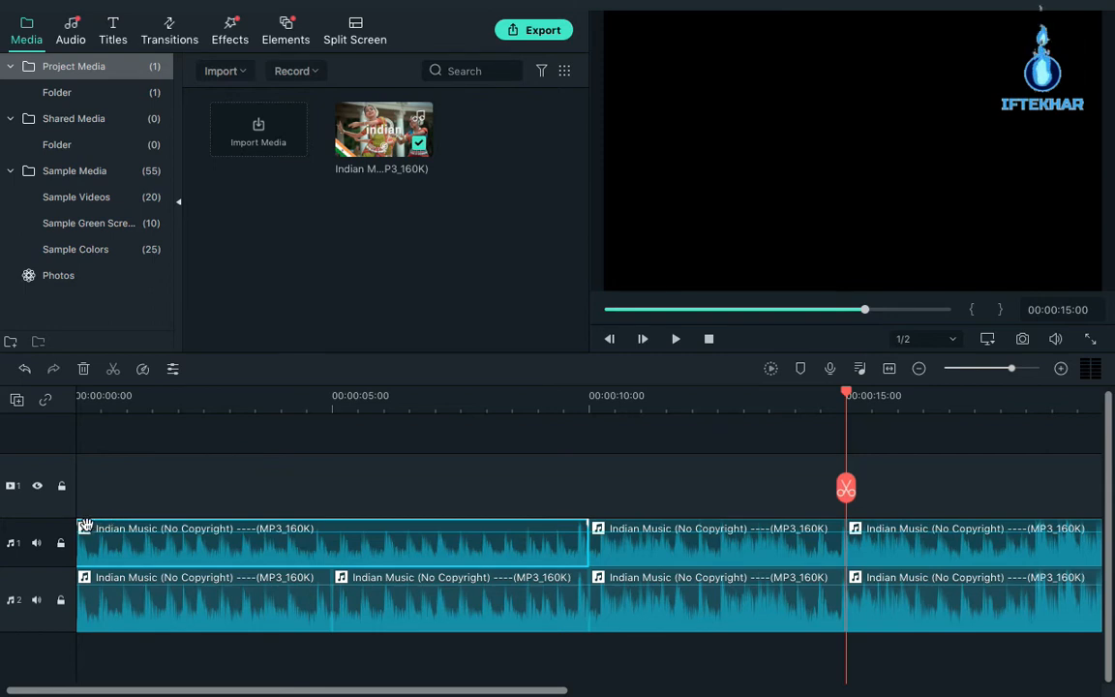
- On audio track 1, add a full-length fade-in to the first clip and a full-length fade-out to the clip from 10 to 15 seconds
left_click_drag(75, 521, 588, 515)
left_click_drag(843, 521, 594, 528)
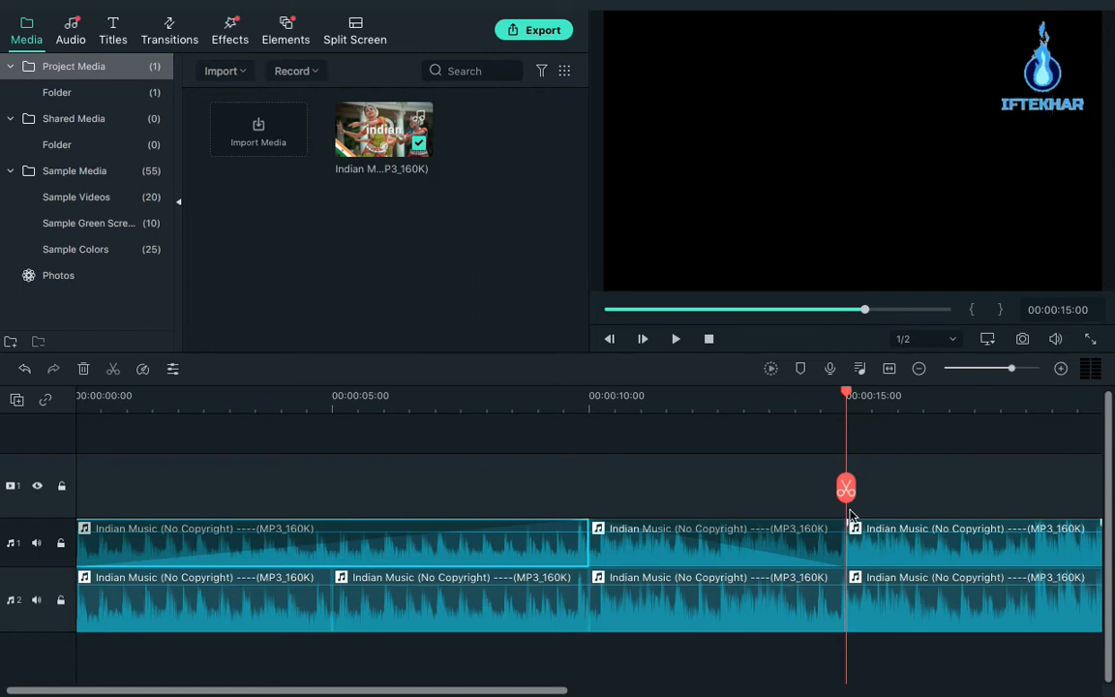
left_click(888, 369)
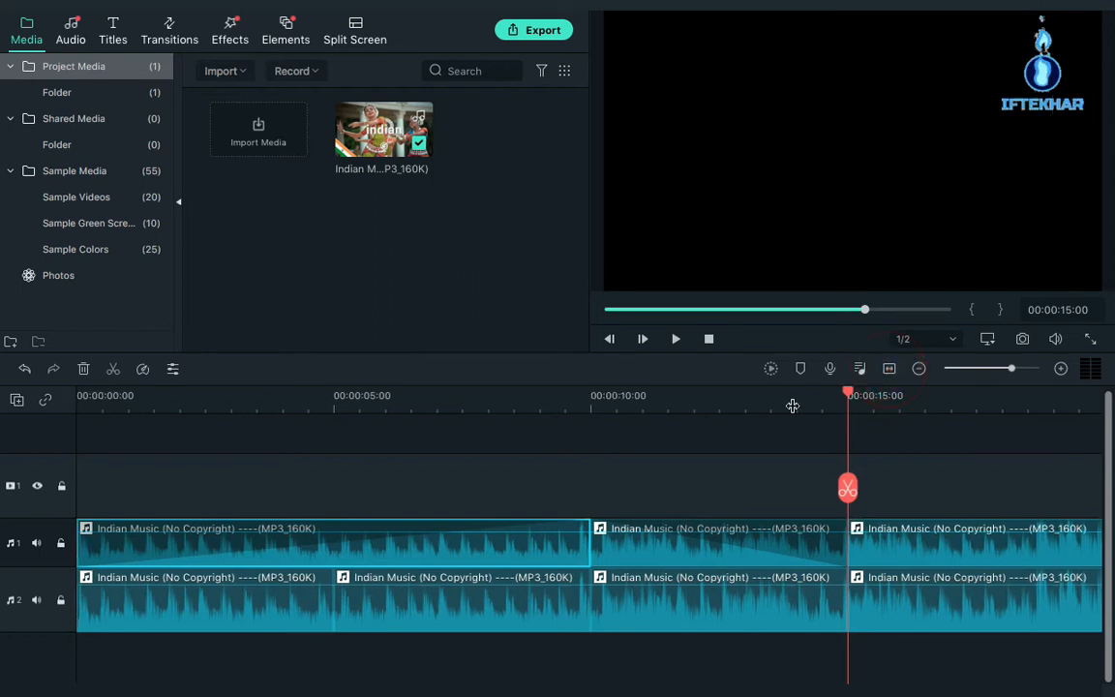
- Remove the existing fades from audio track 1 and split its first clip at 00:00:05:00
left_click_drag(794, 406, 568, 403)
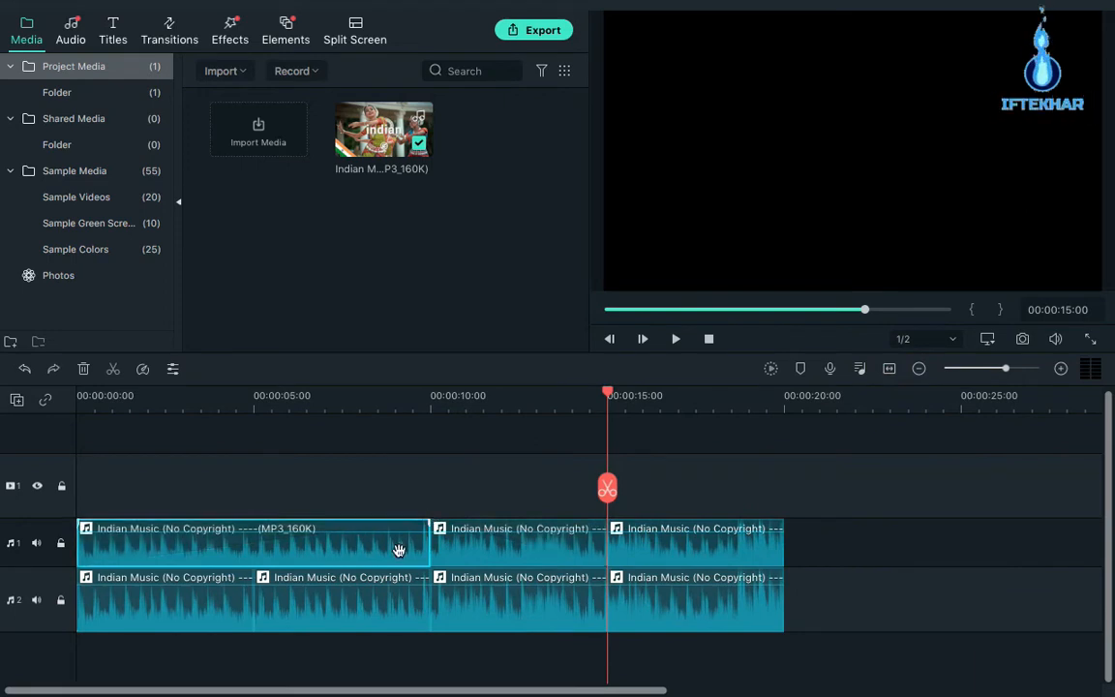
left_click(249, 404)
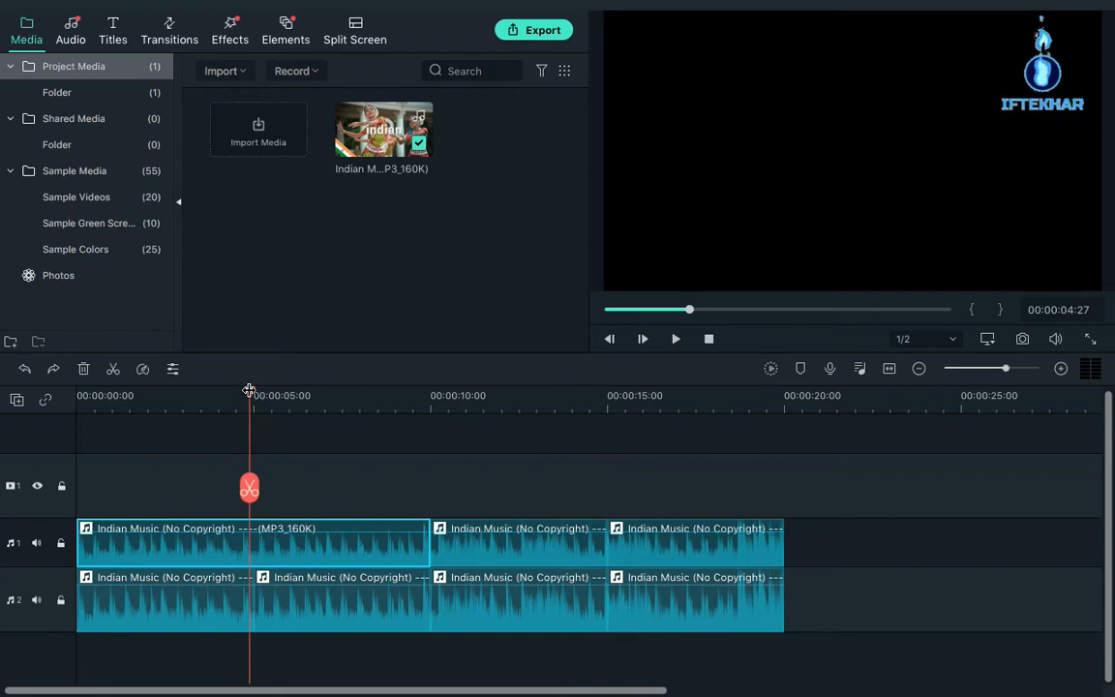
left_click(253, 395)
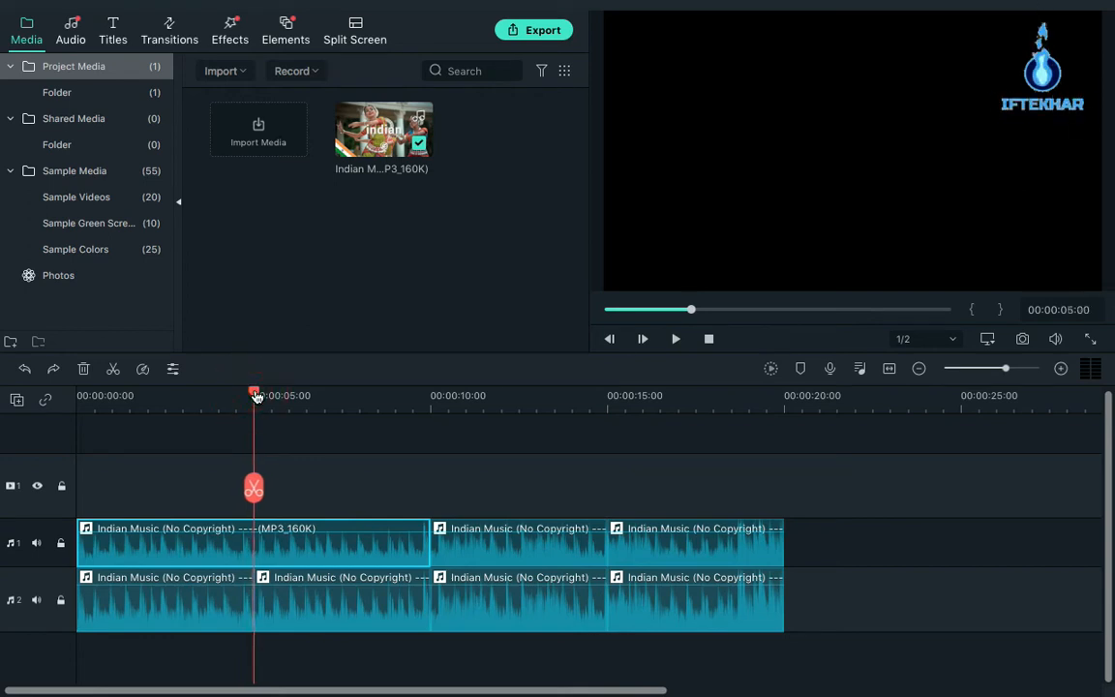
left_click(254, 487)
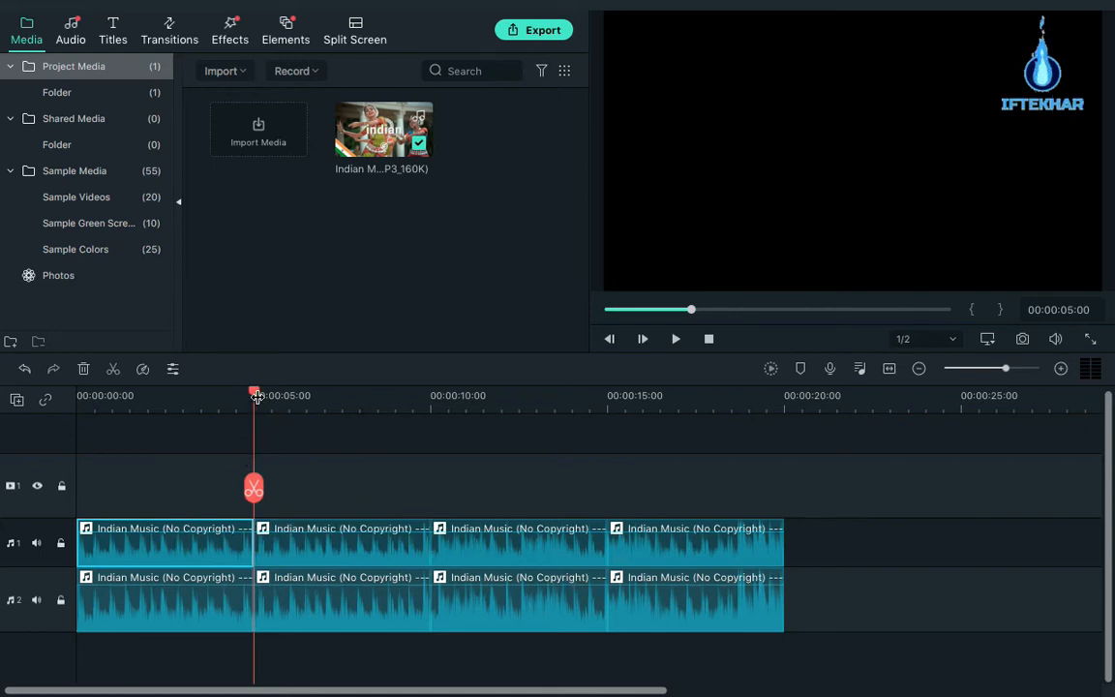
- On audio track 1, add full-length fade-ins to the first and third clips and full-length fade-outs to the second and fourth
left_click_drag(256, 394, 82, 395)
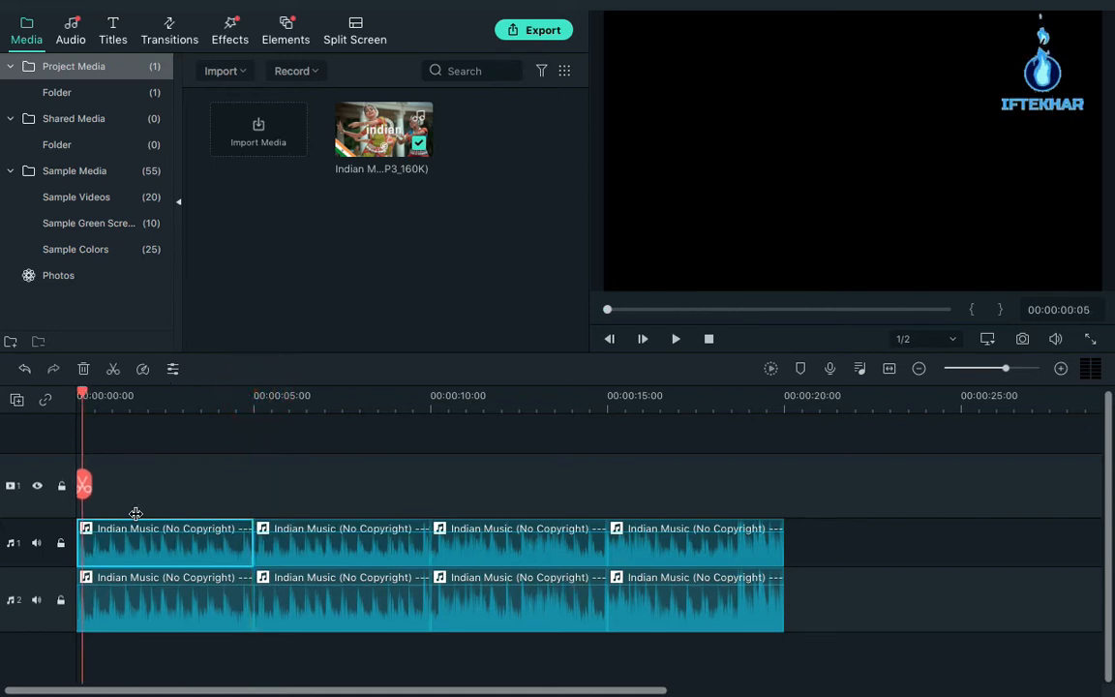
left_click_drag(82, 527, 259, 523)
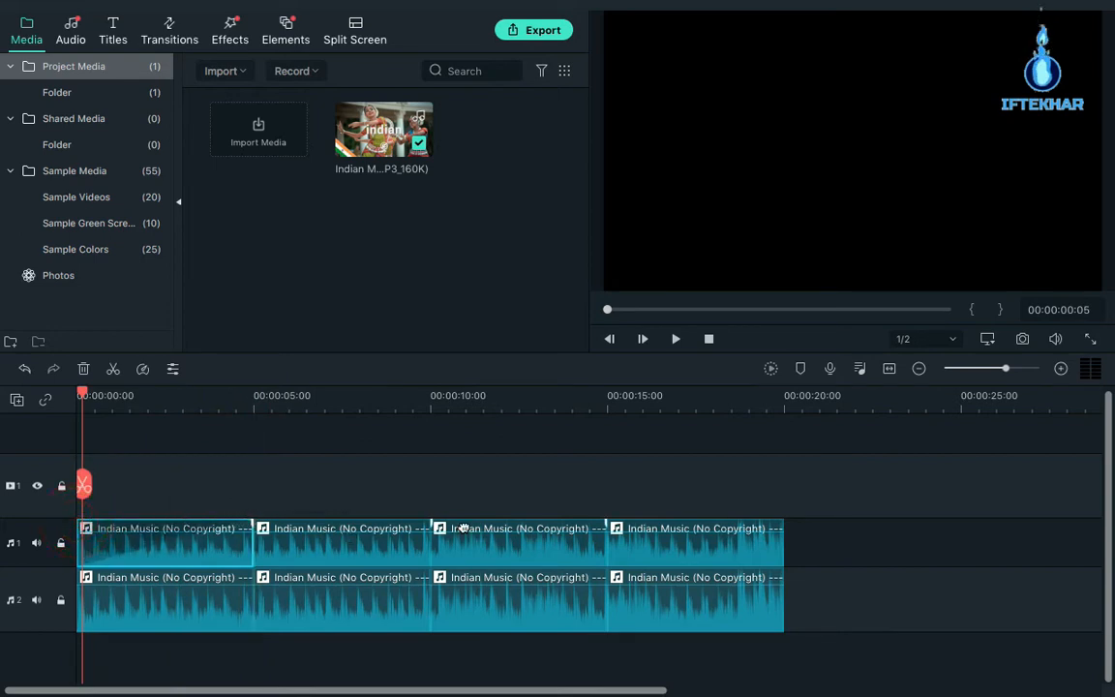
left_click(431, 518)
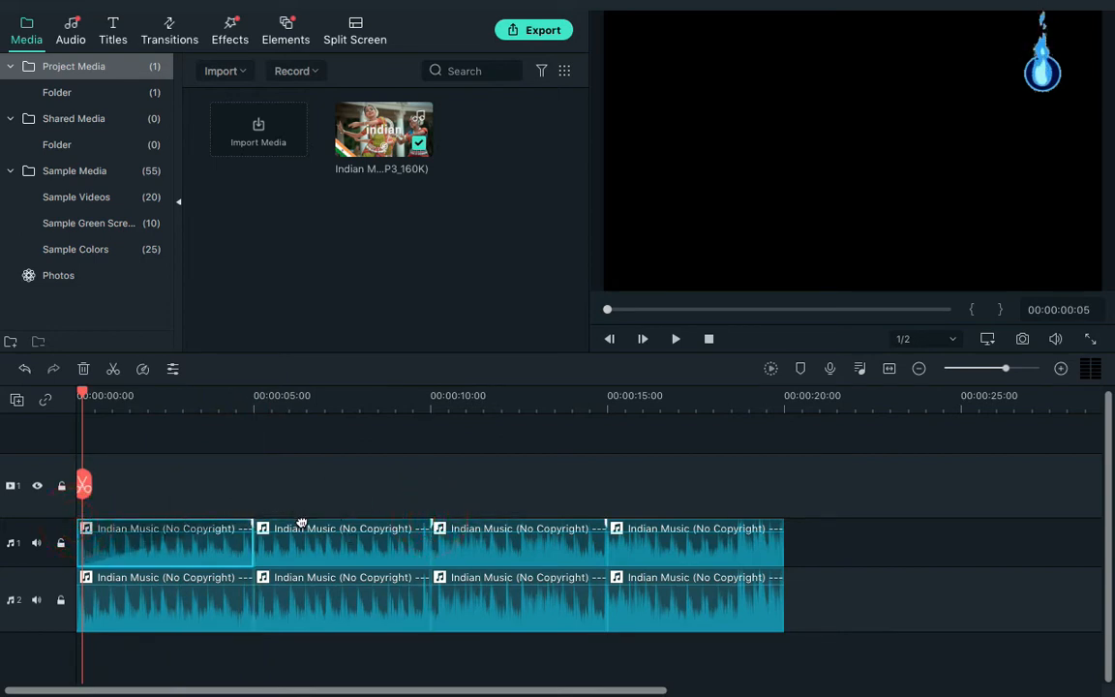
left_click_drag(429, 523, 254, 523)
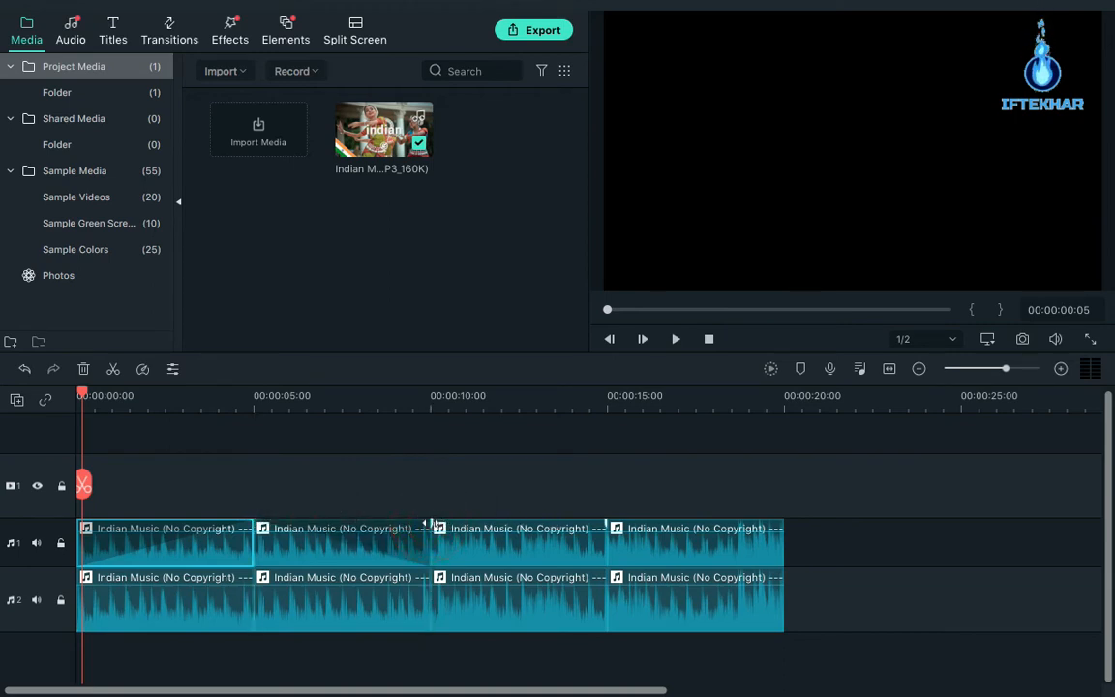
left_click_drag(434, 523, 607, 509)
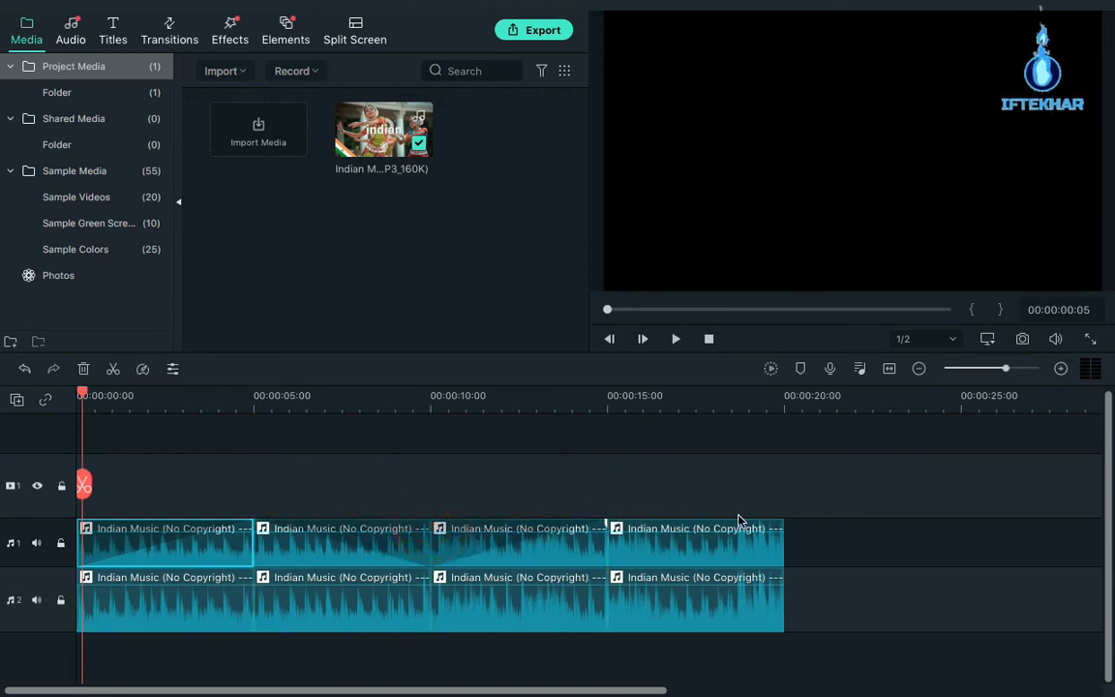
left_click_drag(784, 521, 606, 508)
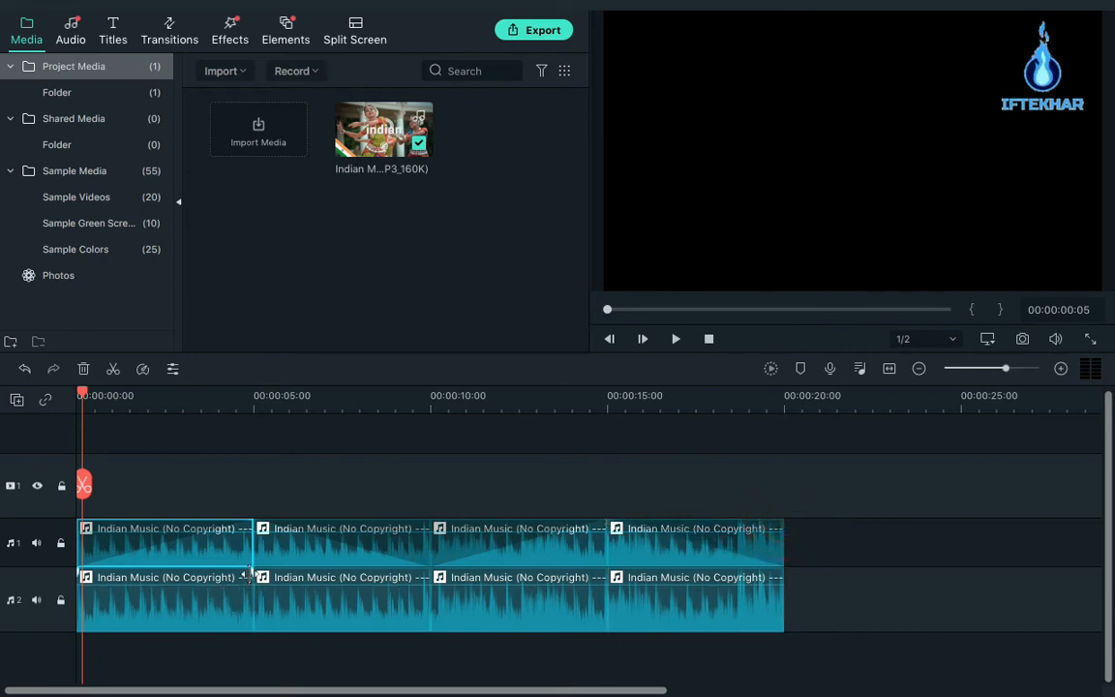
- On audio track 2, add full-length fade-outs to the first and third clips and full-length fade-ins to the second and fourth
left_click_drag(250, 574, 70, 571)
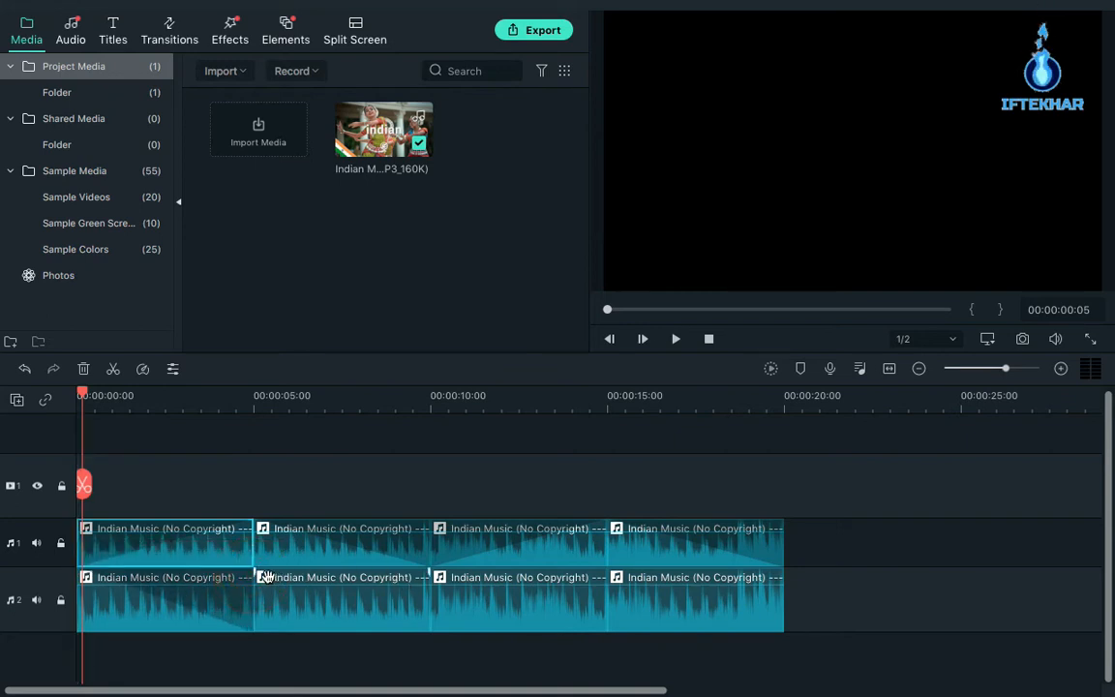
left_click_drag(254, 574, 465, 571)
left_click_drag(601, 575, 606, 577)
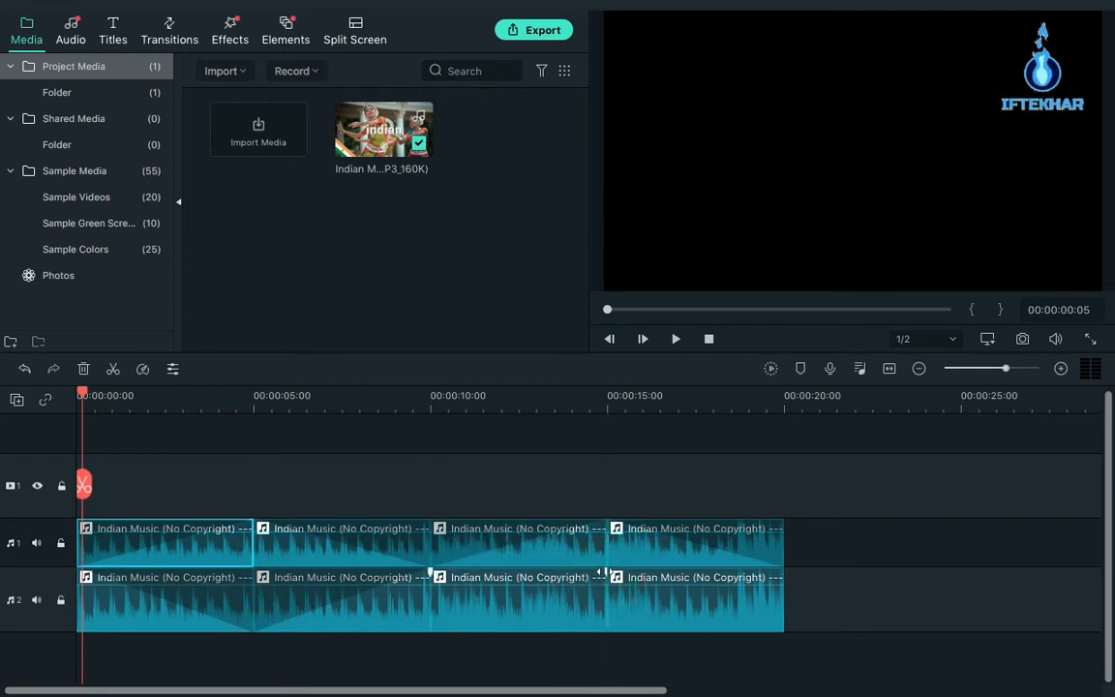
left_click_drag(603, 572, 420, 569)
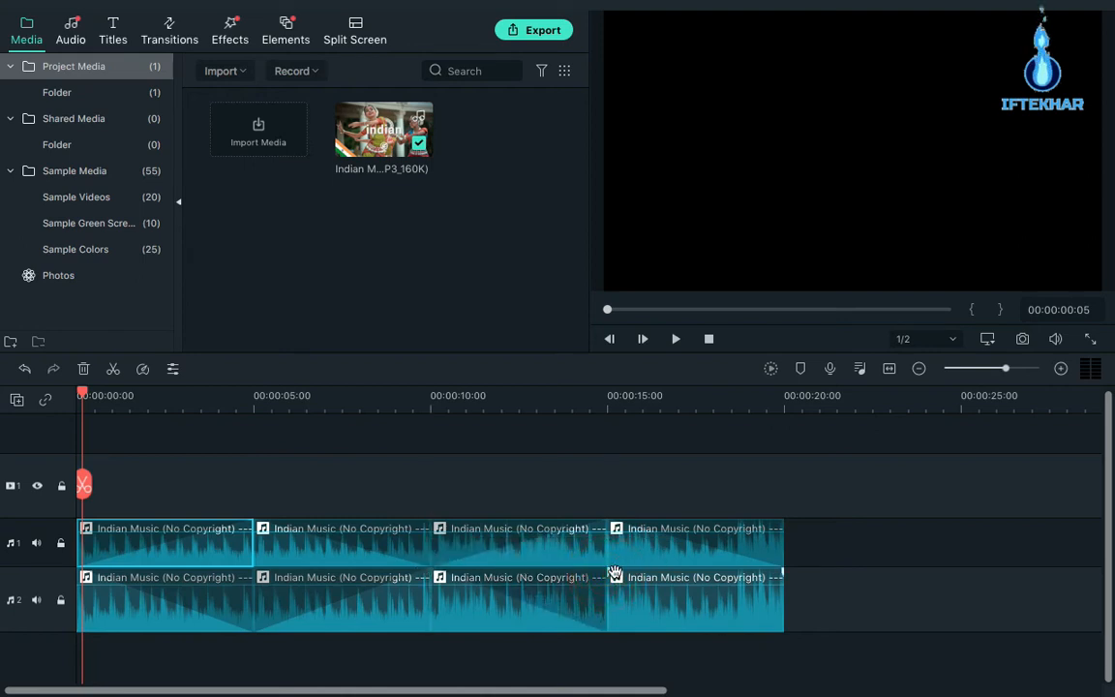
left_click_drag(603, 572, 781, 578)
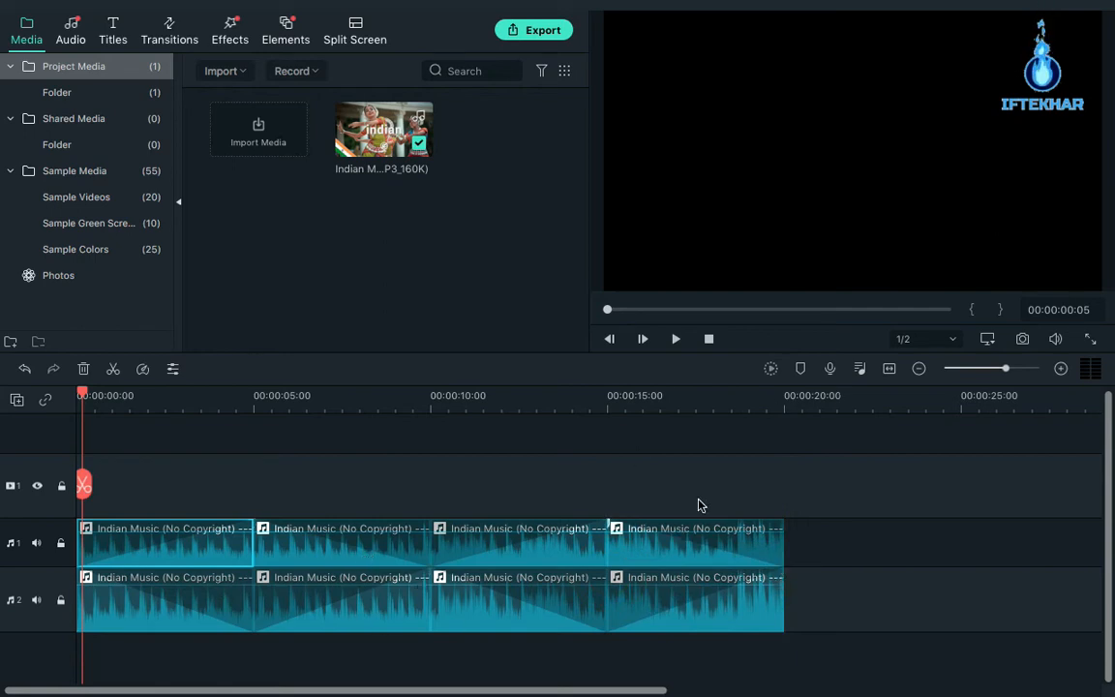
left_click(774, 463)
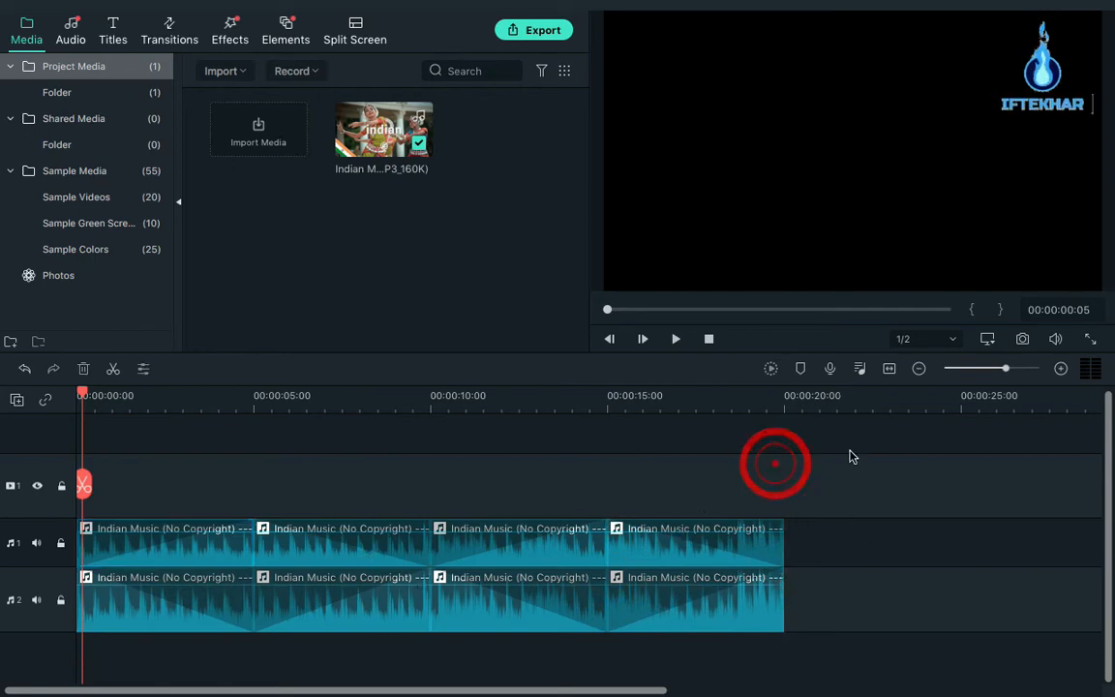
- In the Audio Mixer, pan the first music track to 100 and the second music track to -100, and apply the changes
left_click(859, 369)
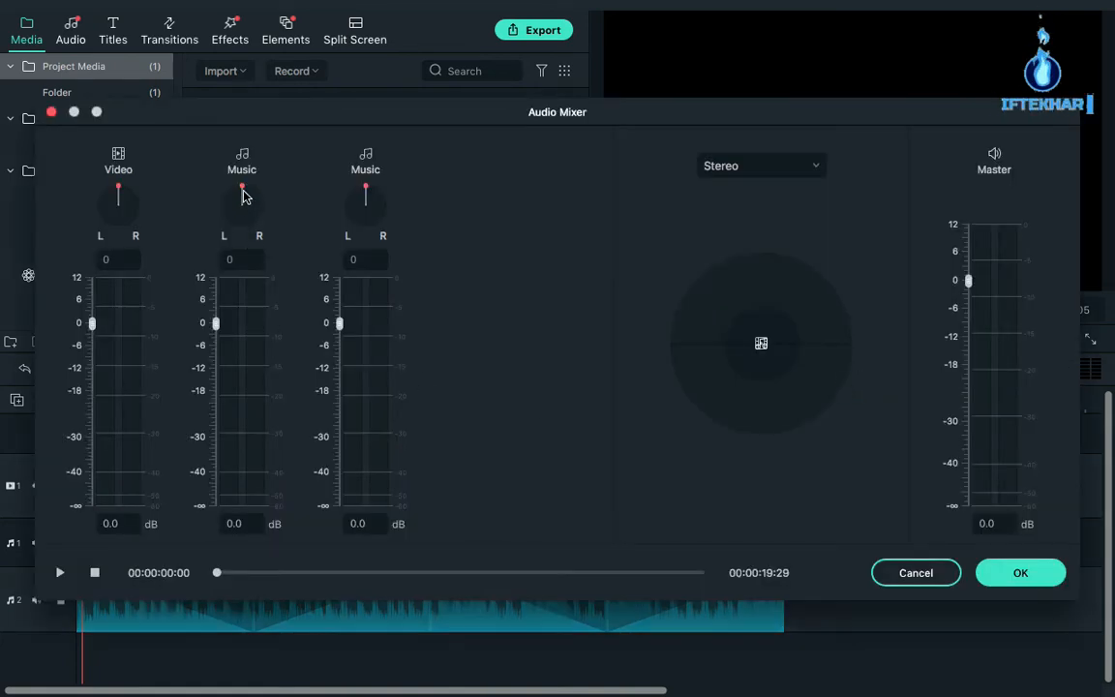
left_click_drag(355, 112, 474, 43)
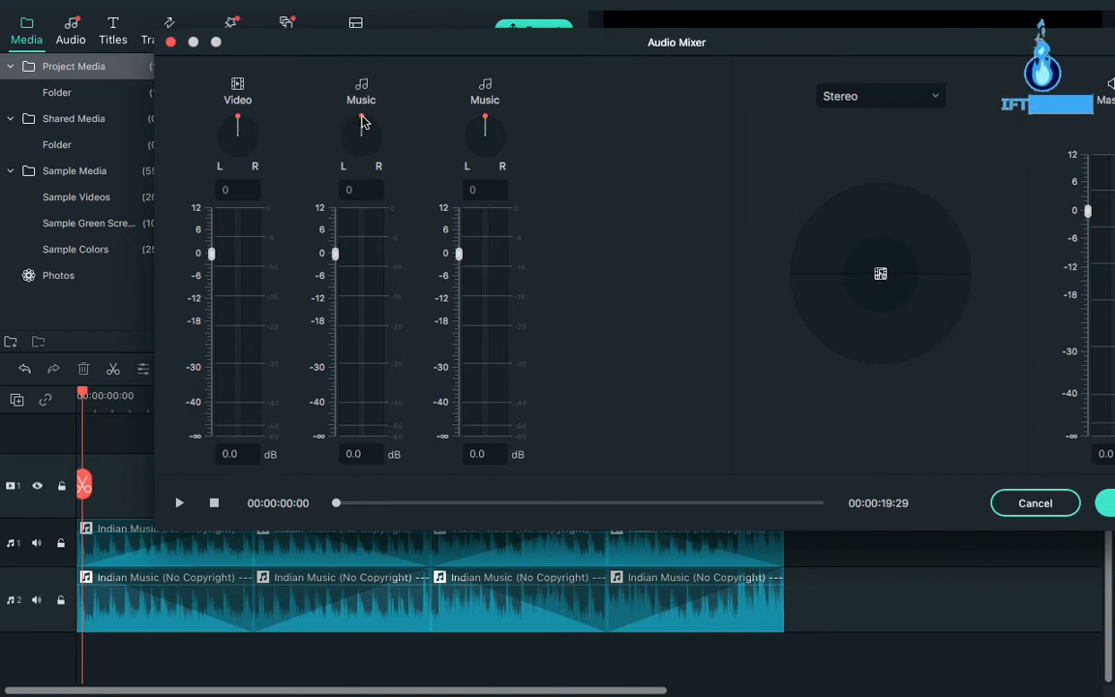
left_click_drag(361, 120, 351, 162)
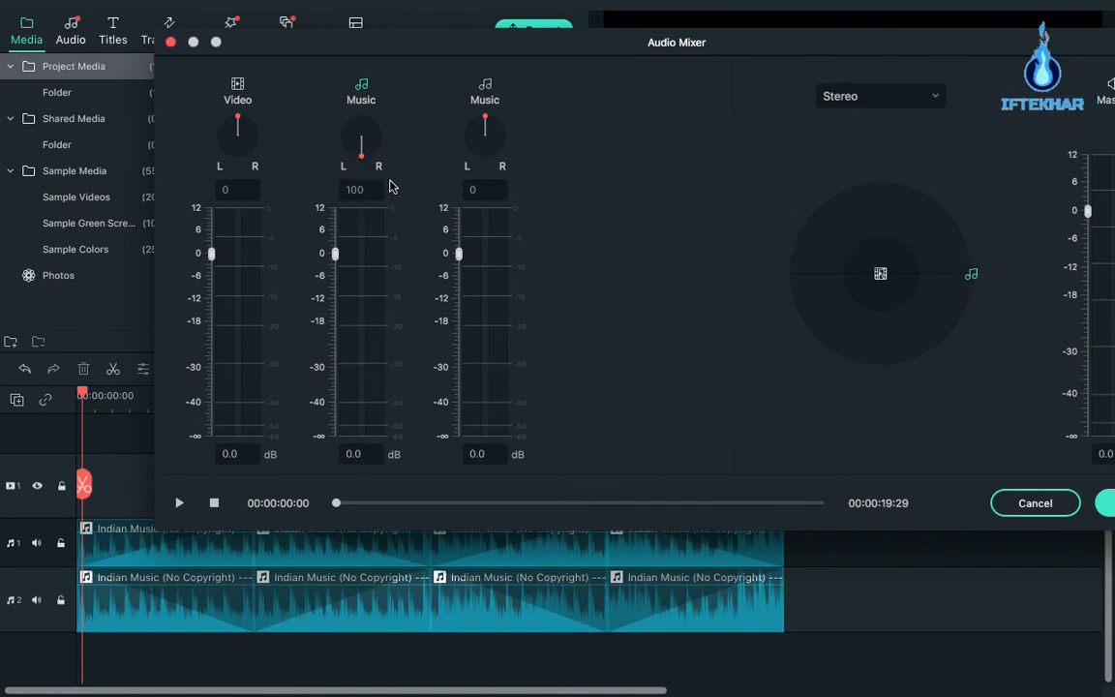
left_click_drag(485, 120, 490, 174)
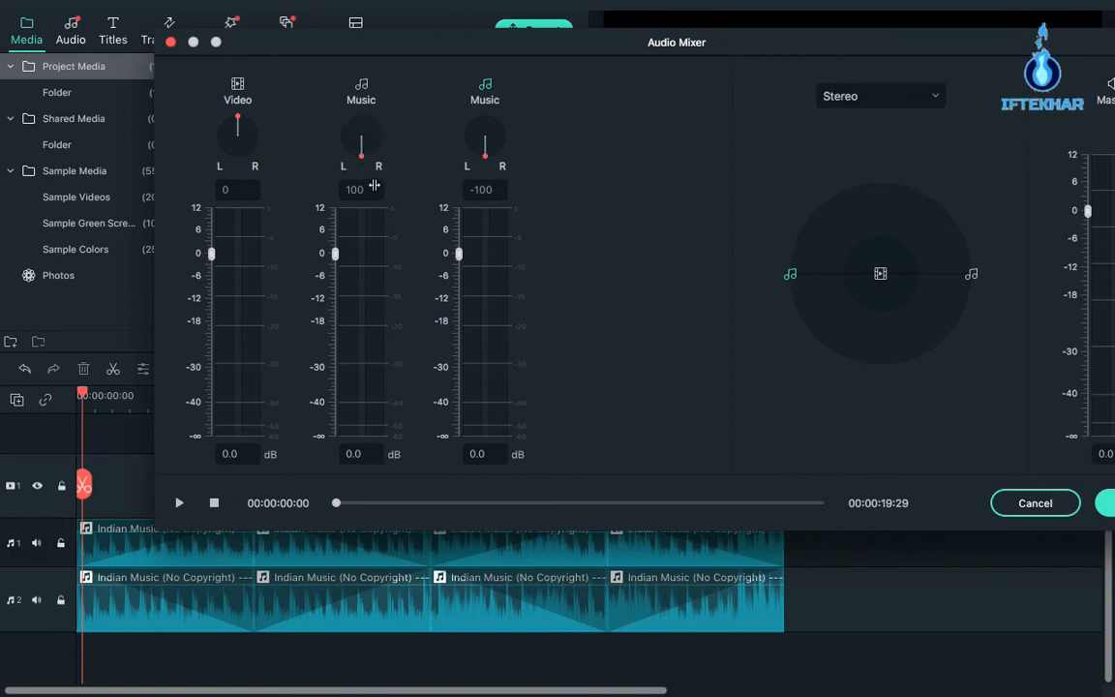
left_click(364, 87)
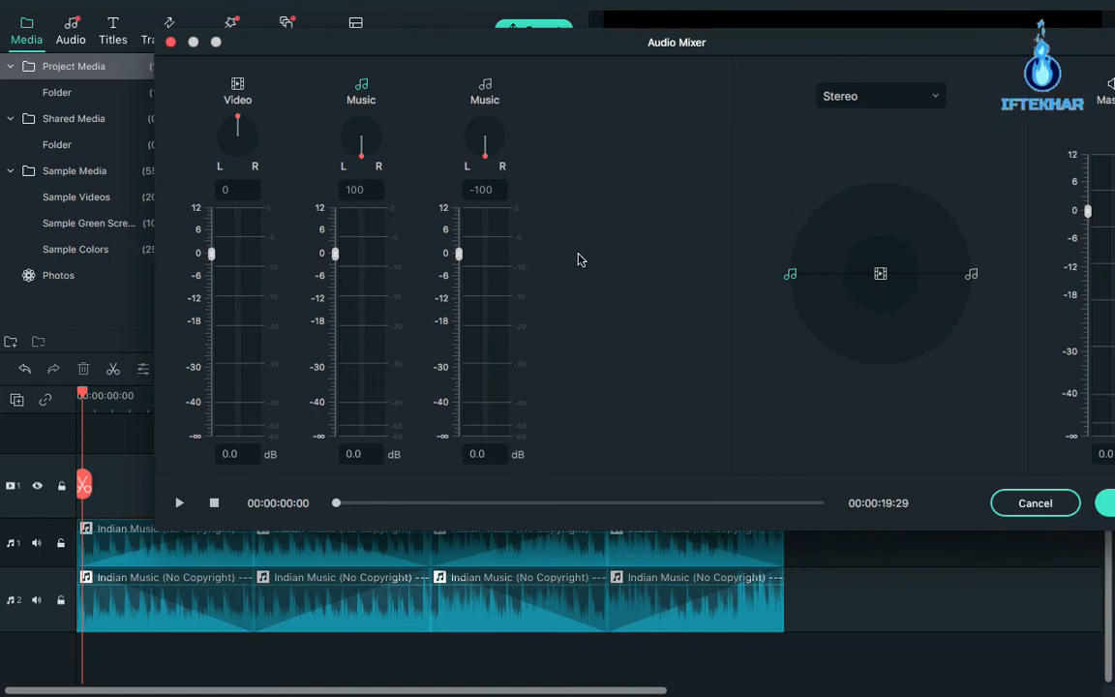
left_click(1103, 503)
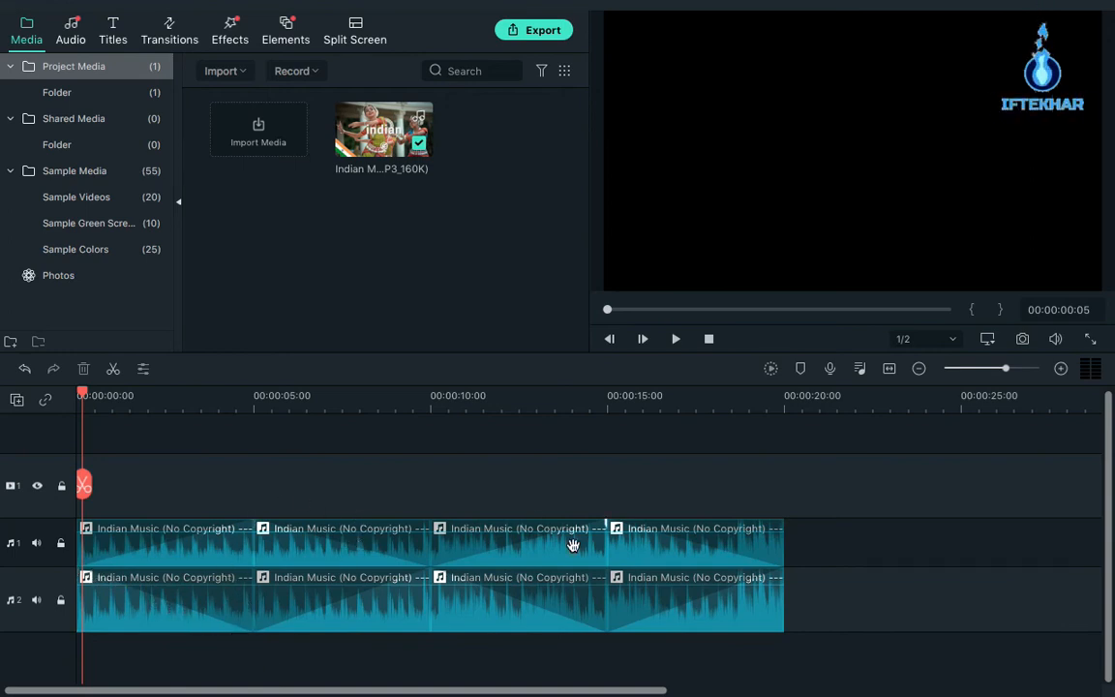
- Start an export in MP3 format and name the output file "8d sound"
left_click(522, 33)
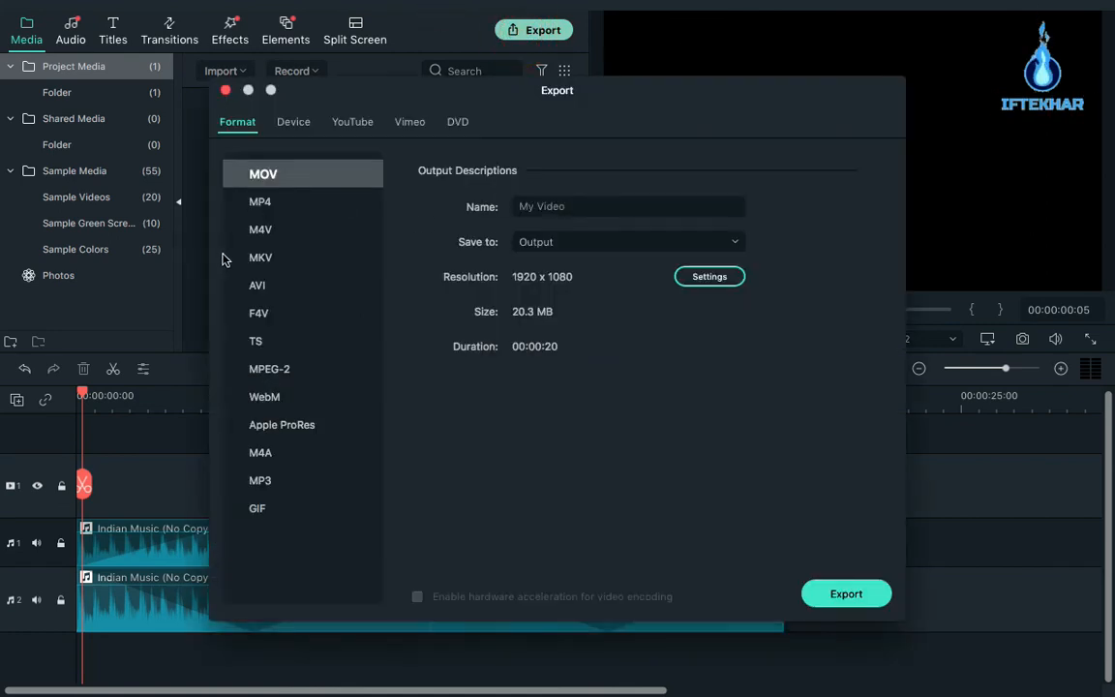
left_click(259, 480)
left_click(583, 209)
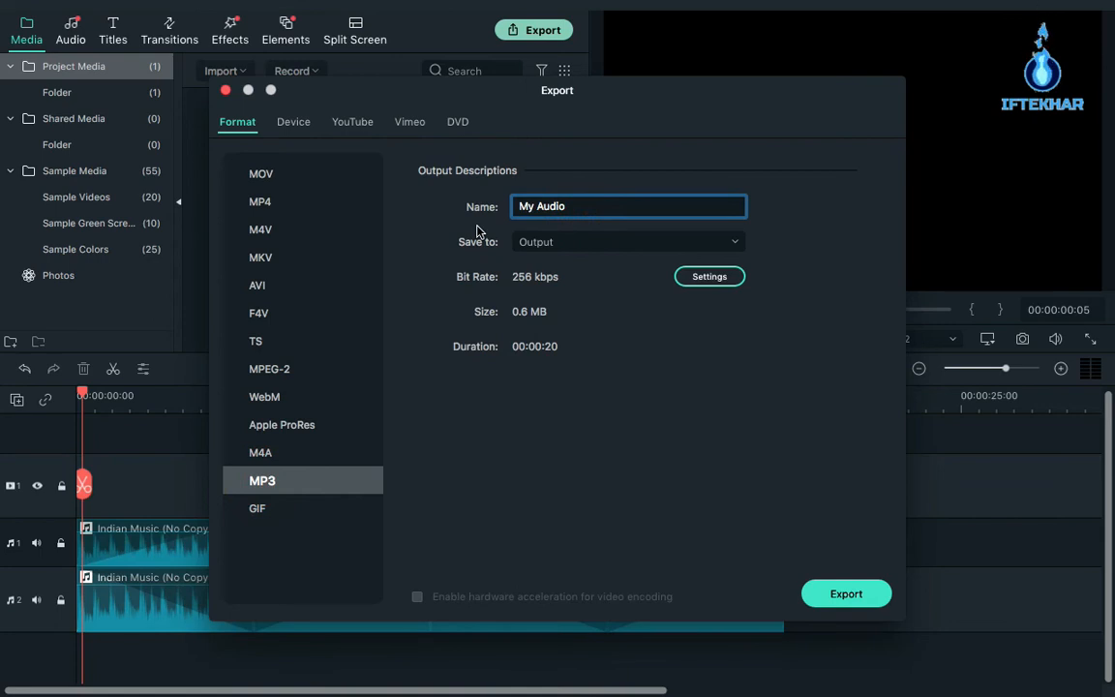
type("8f")
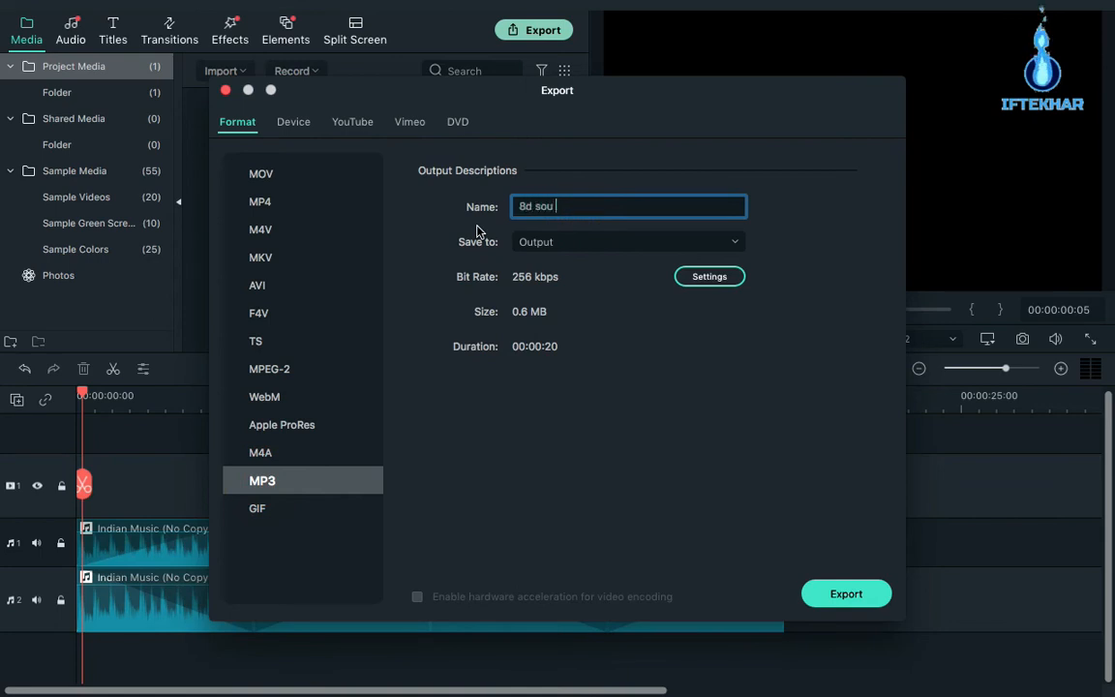
type(" sound")
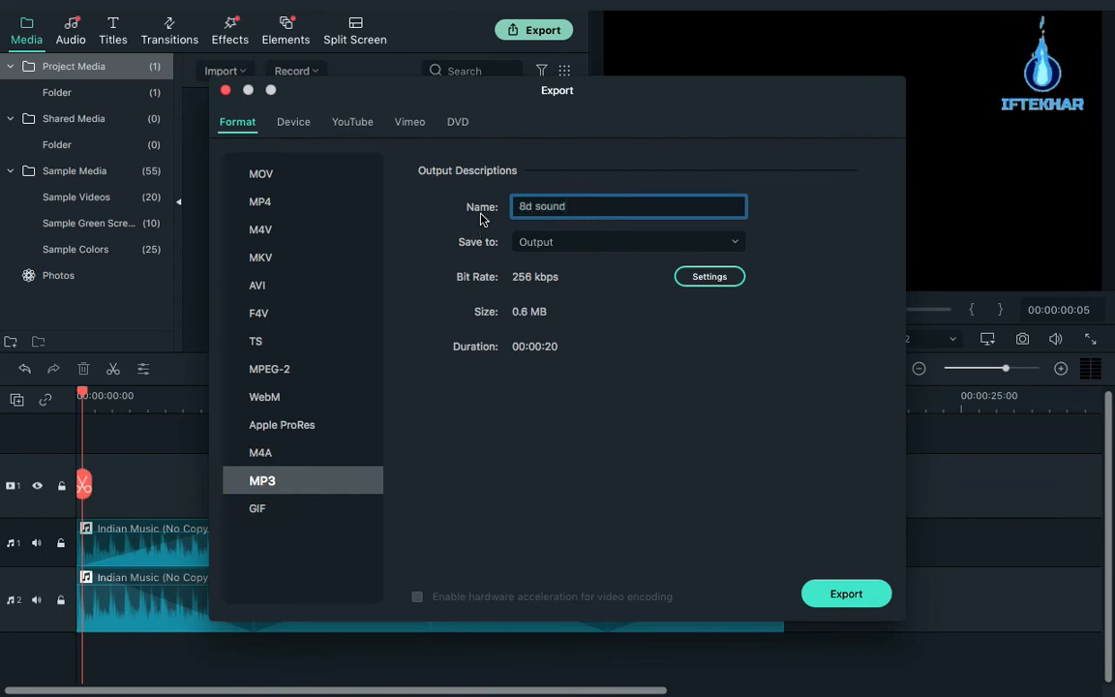
- Set the MP3 export's sample rate to 48000 Hz and its bit rate to 320 kbps
left_click(706, 277)
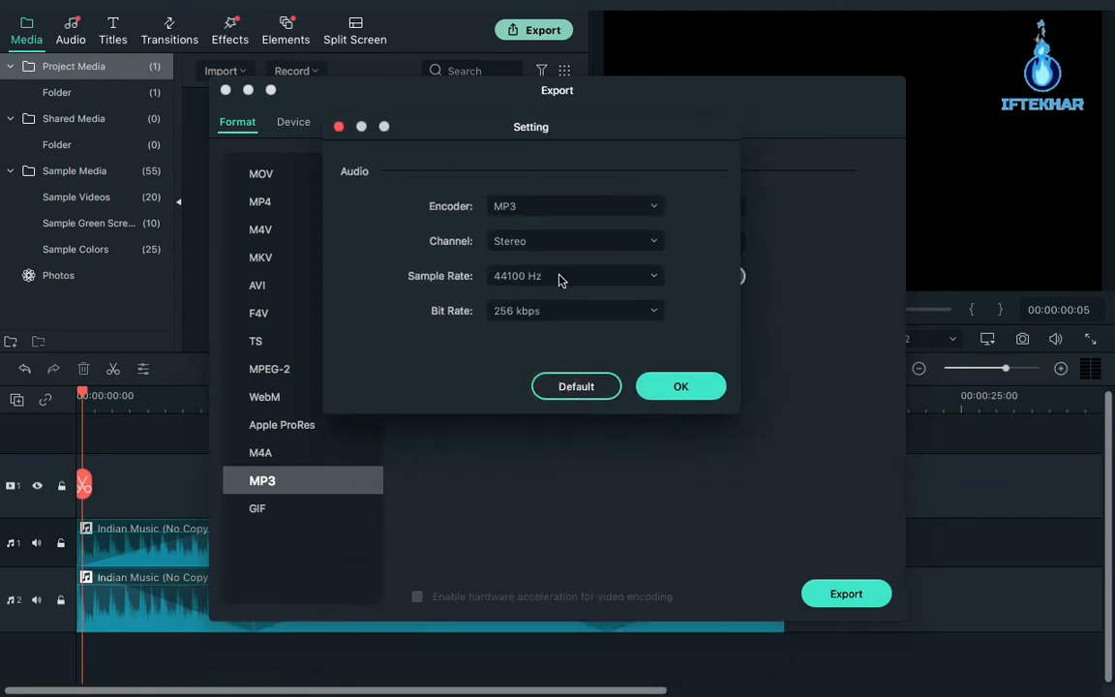
left_click(554, 276)
left_click(547, 291)
left_click(567, 311)
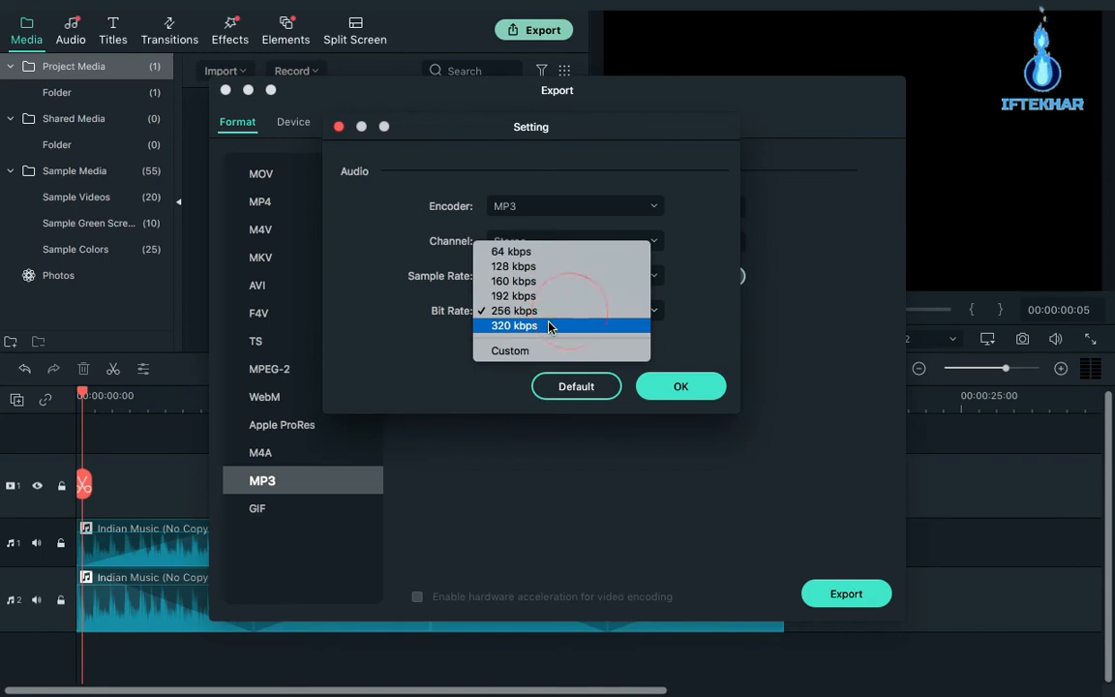
left_click(553, 322)
left_click(681, 387)
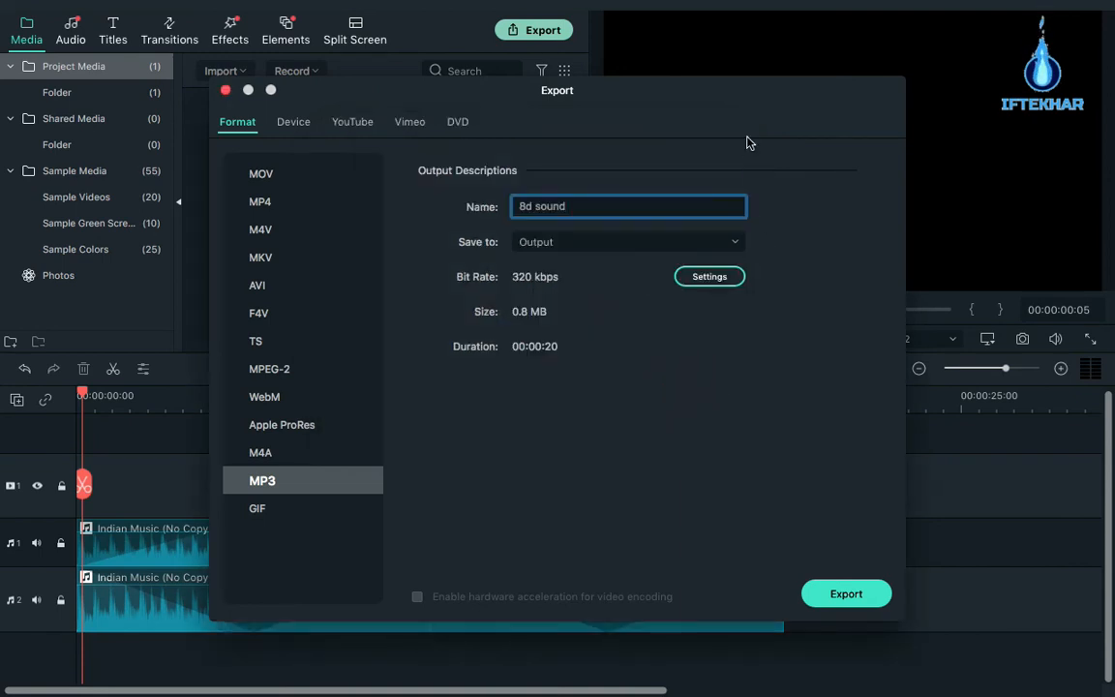
- Choose the Desktop as the save location and export the MP3 file
left_click(627, 243)
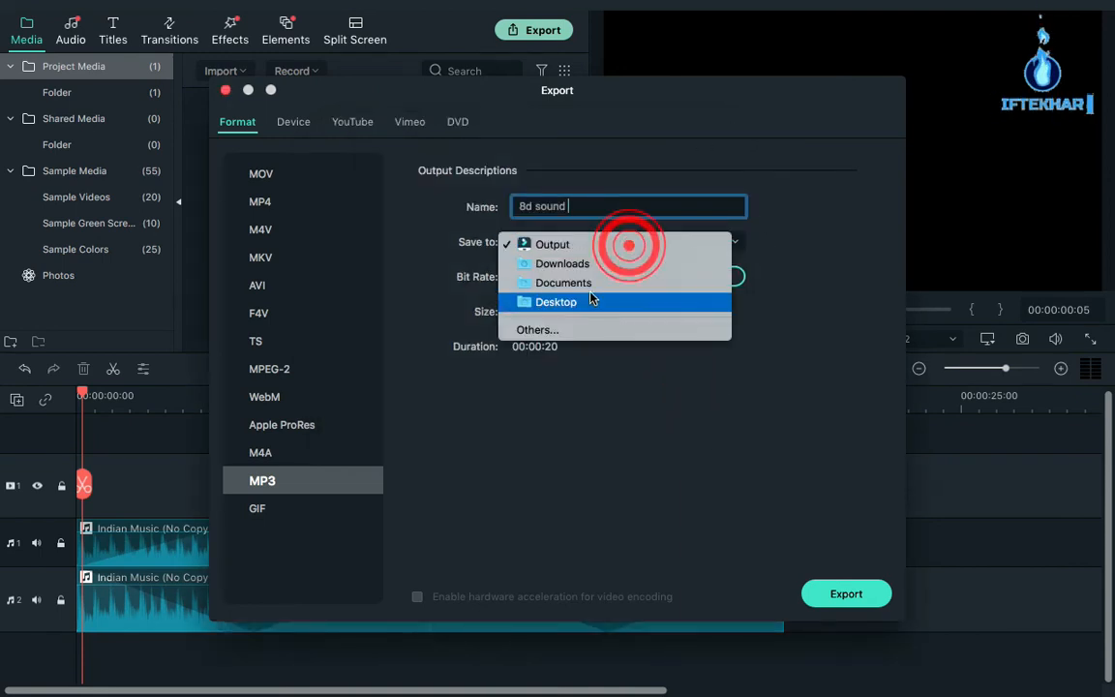
left_click(592, 297)
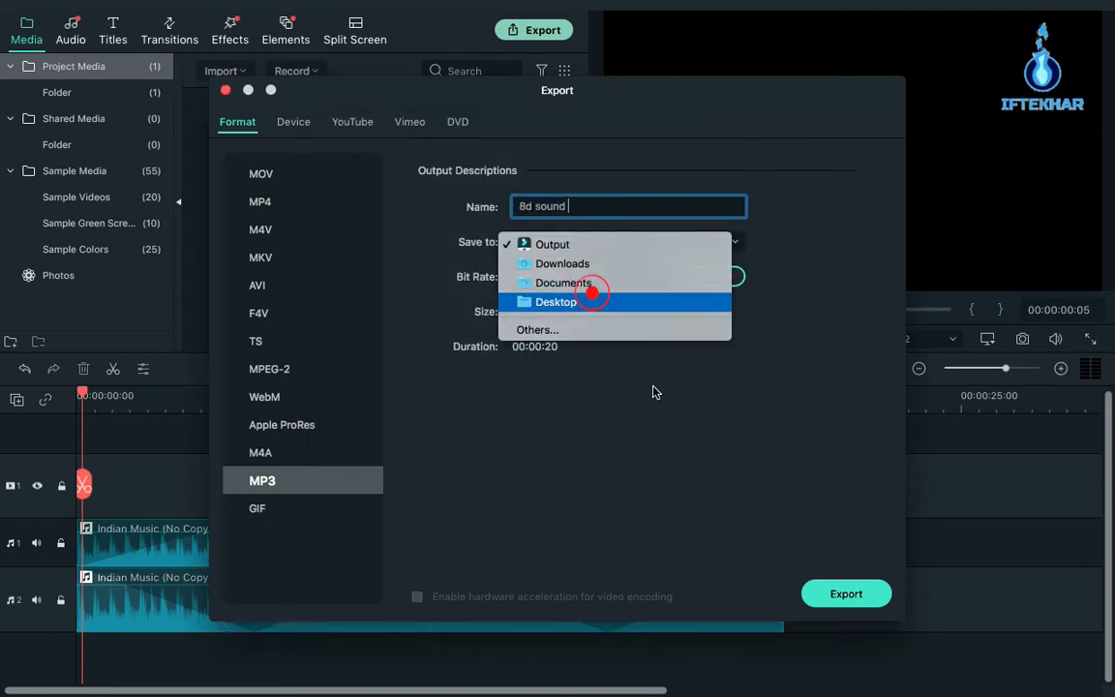
left_click(836, 597)
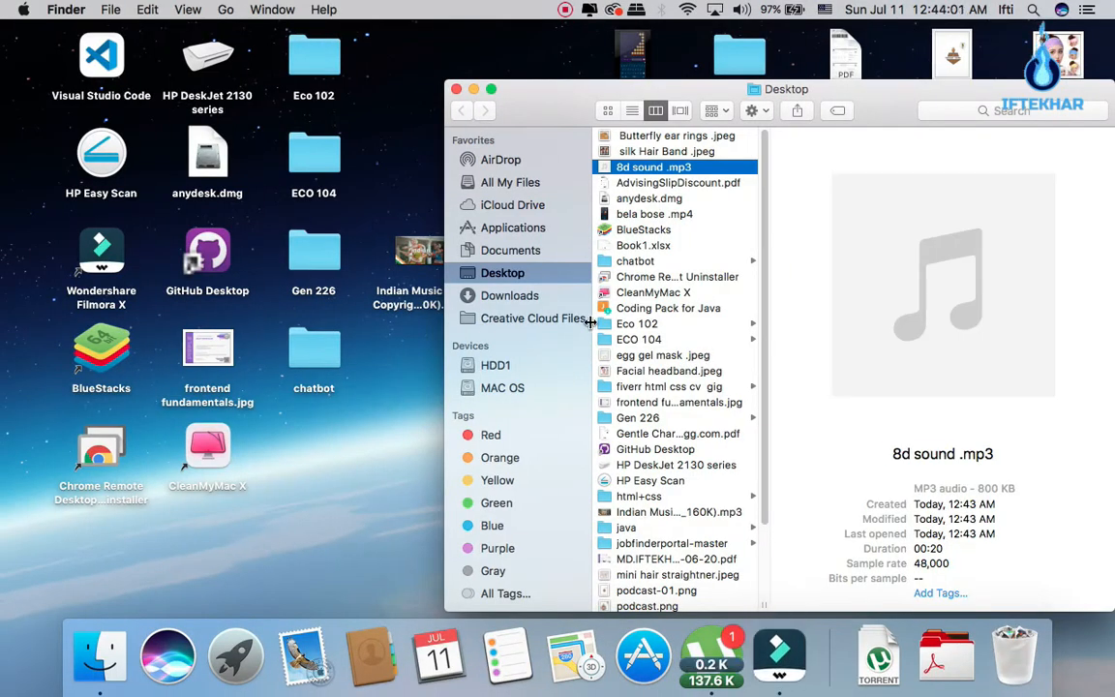
- Switch from the Finder window back to the Filmora project
left_click(779, 656)
left_click(707, 283)
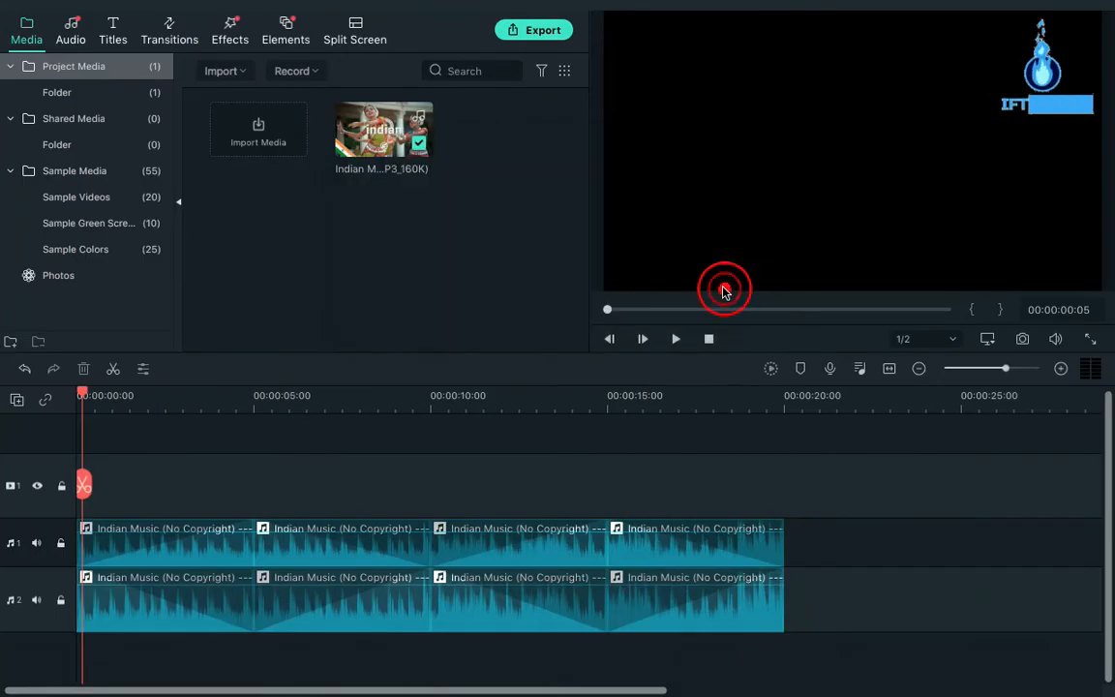
left_click(564, 10)
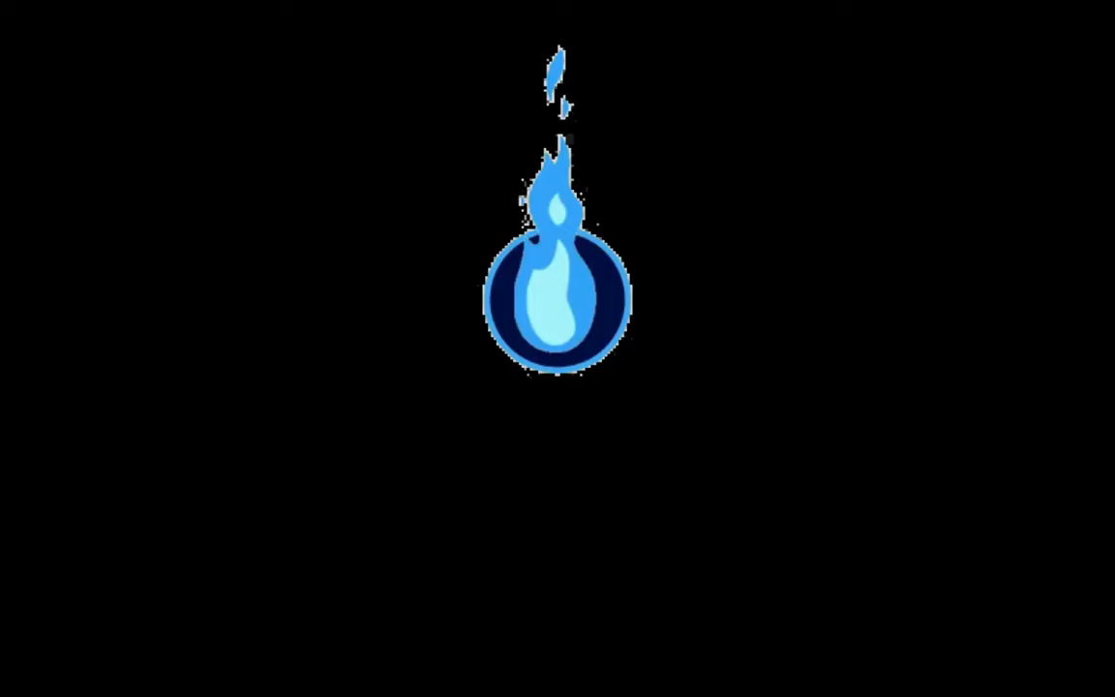